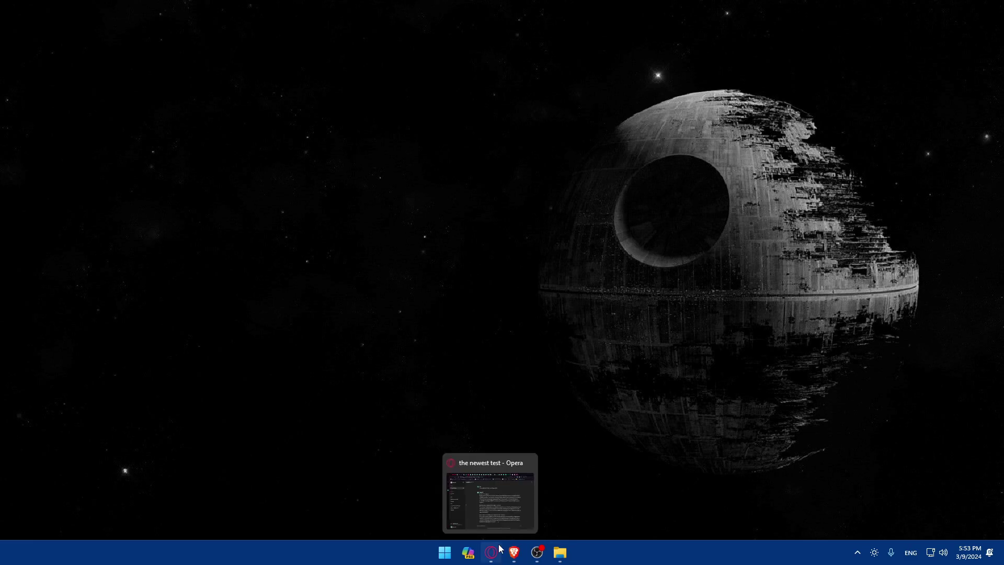
Launch Brave and load bitget.com to reach the signed-in Bitget homepage
click(560, 553)
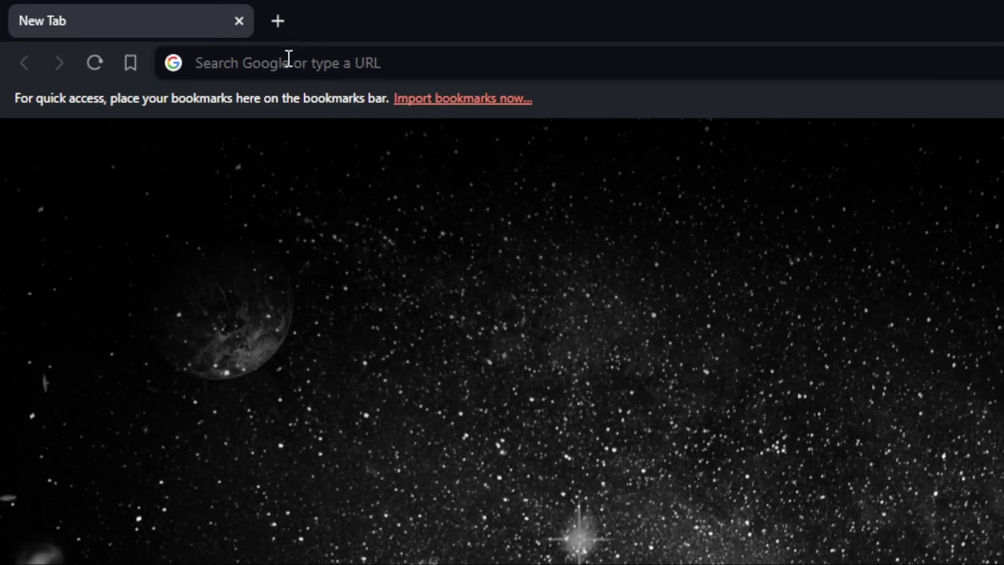
click(144, 30)
text(bi)
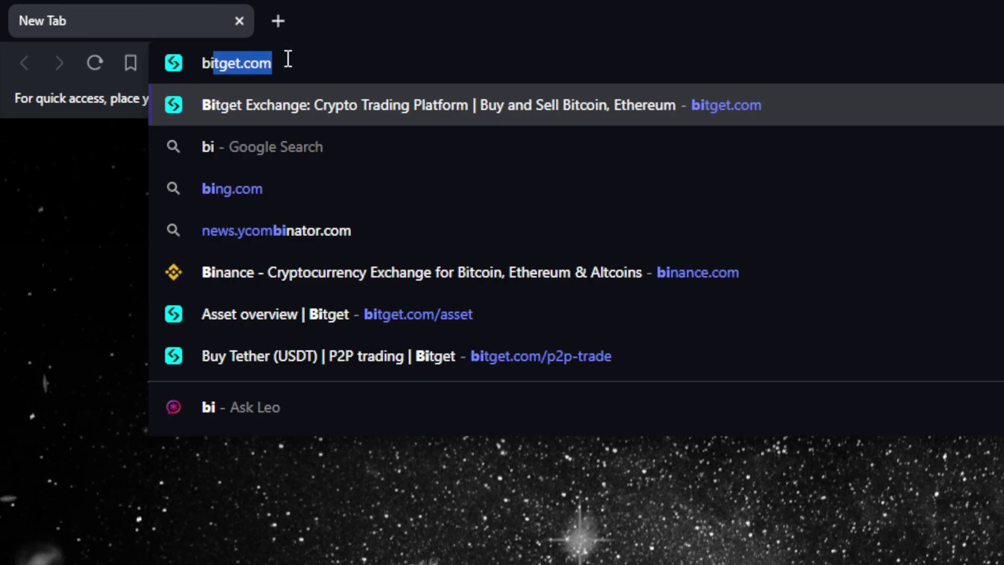
text(tget.c)
key(Return)
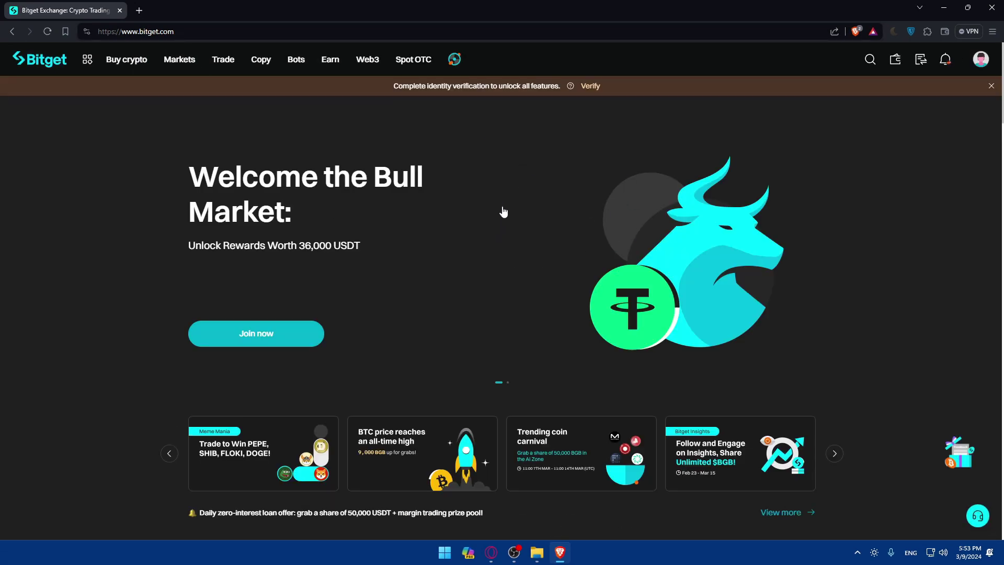
key(ctrl+shift+n)
text(b)
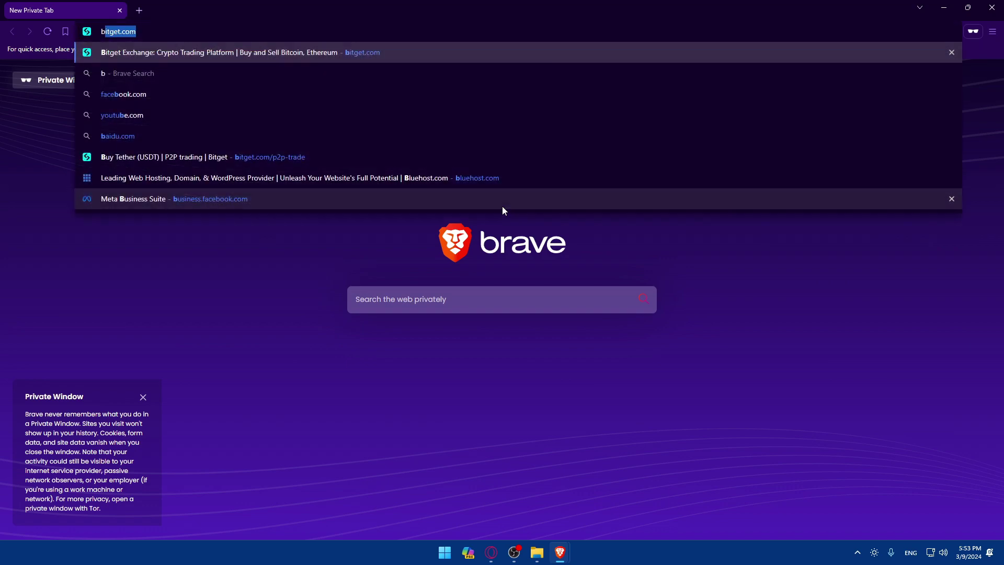
key(Return)
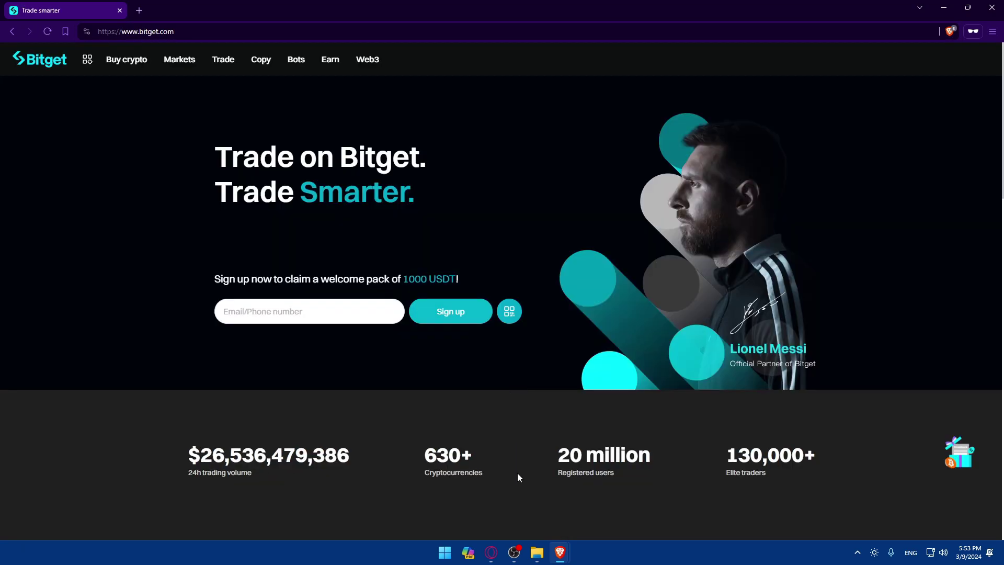
click(992, 7)
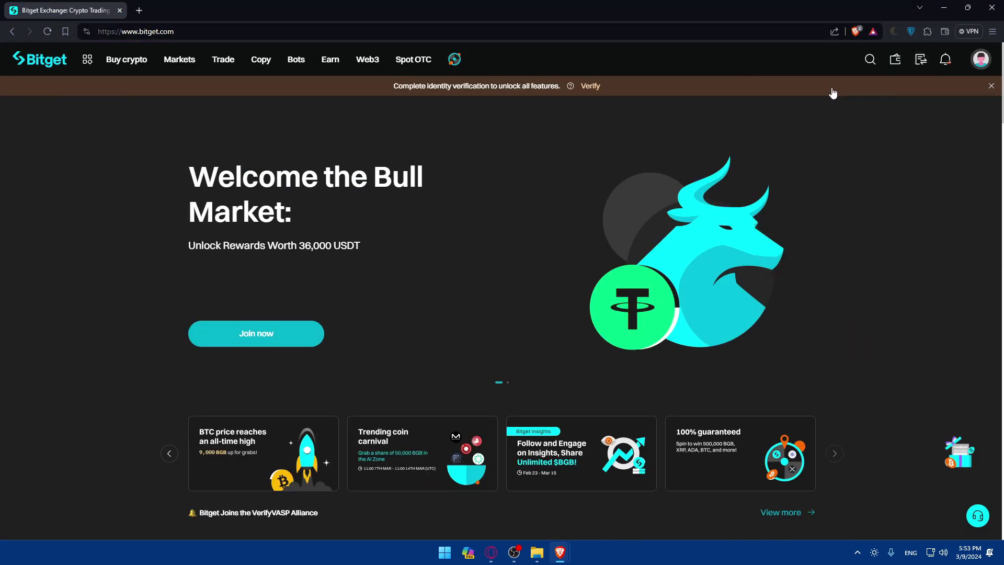
key(alt+Tab)
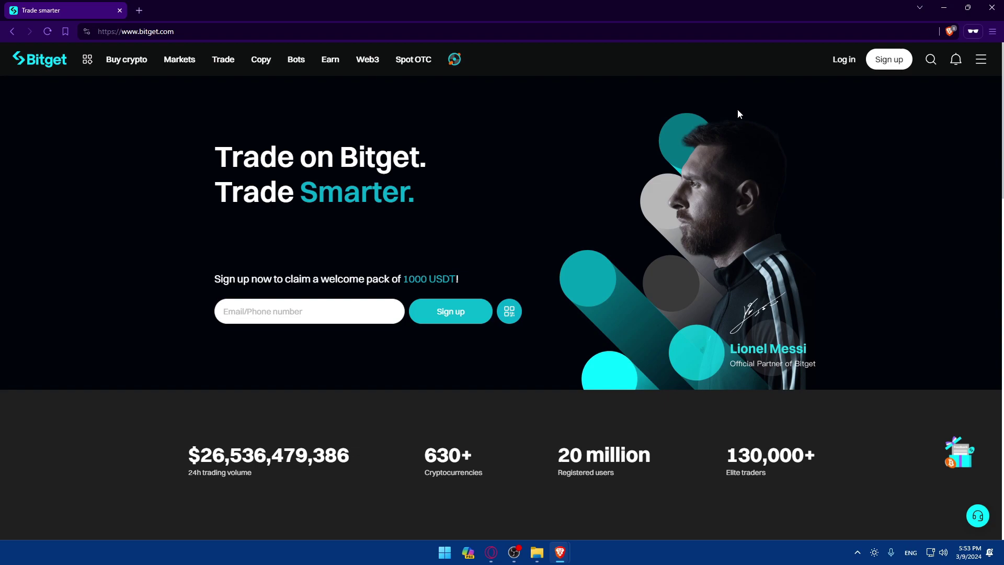
click(881, 60)
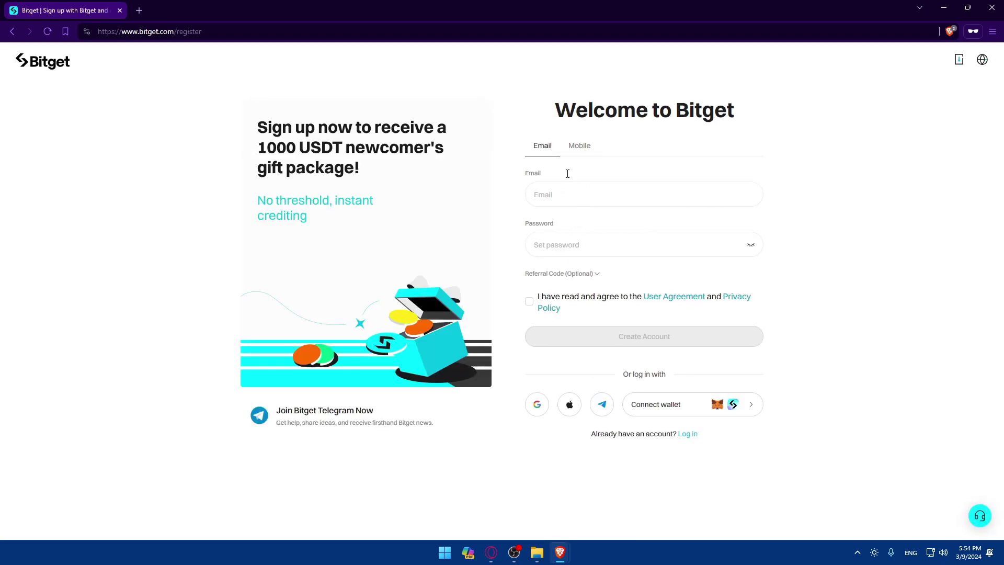
click(580, 146)
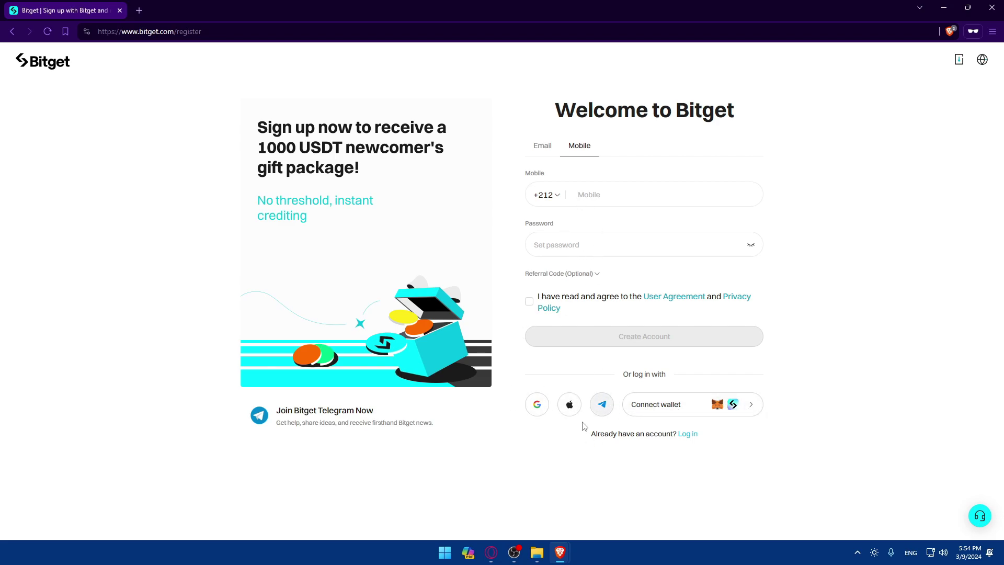
click(347, 168)
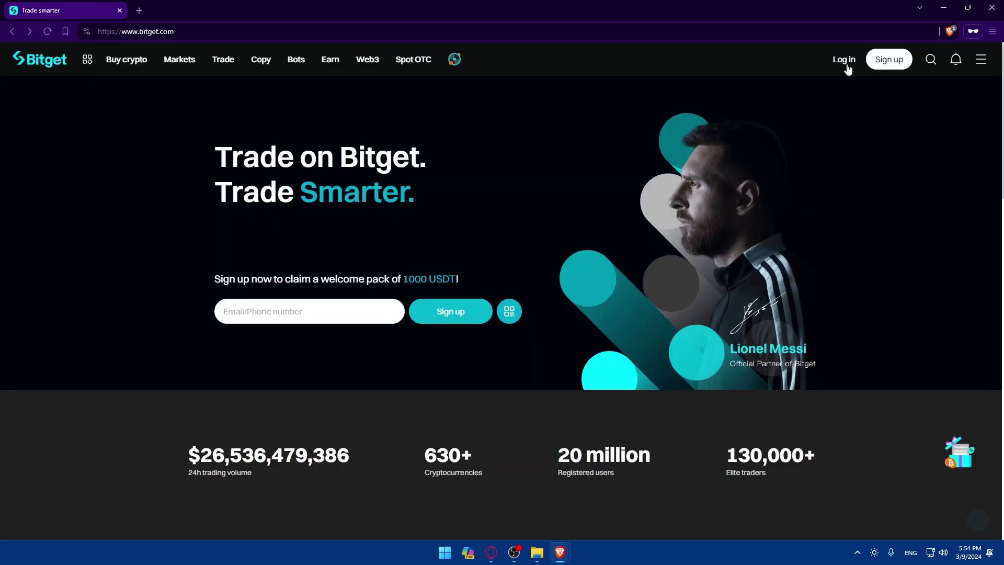
click(839, 61)
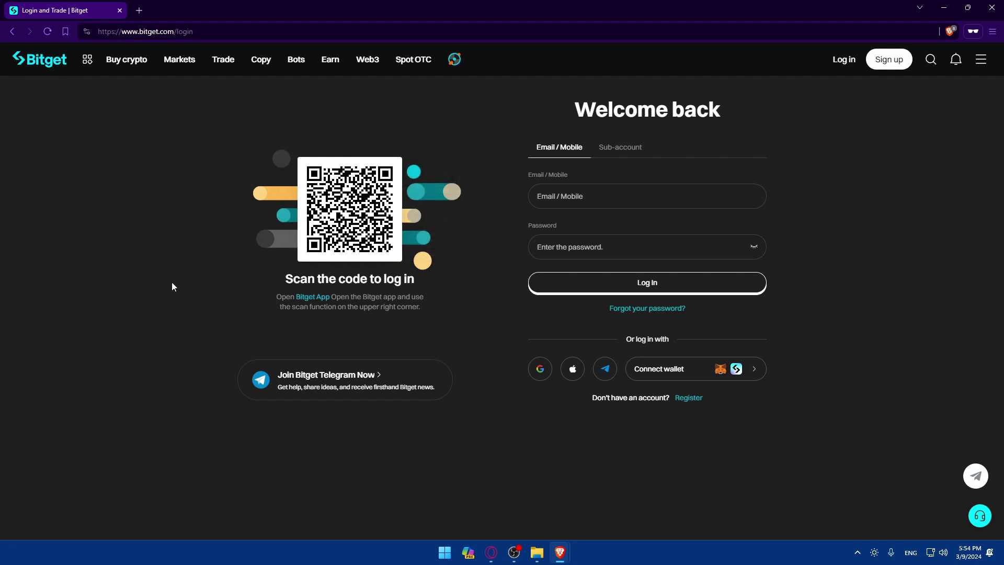
Return to the signed-in window and open the account dashboard, reviewing the Identity verification and Security headings
click(992, 7)
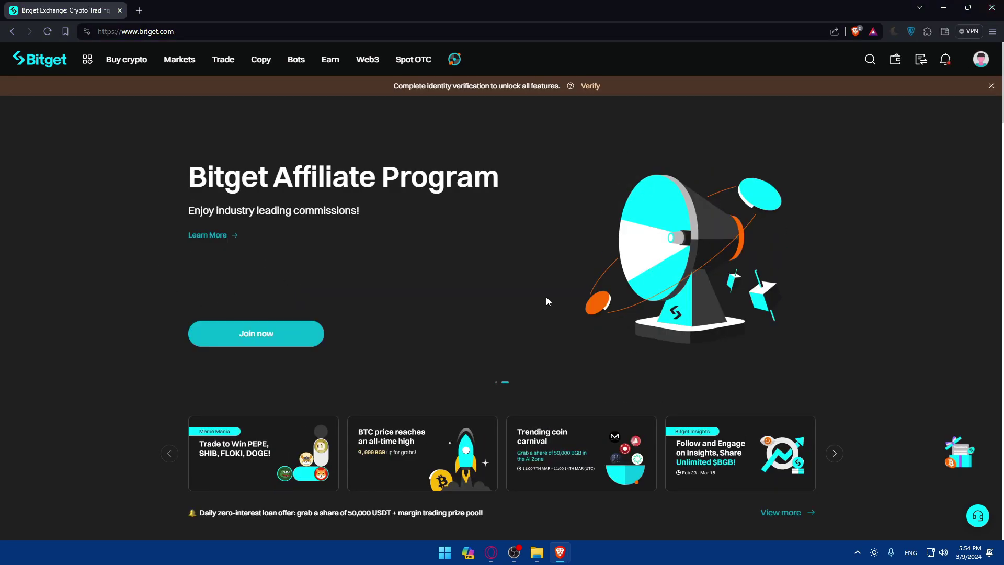
mouse_move(981, 59)
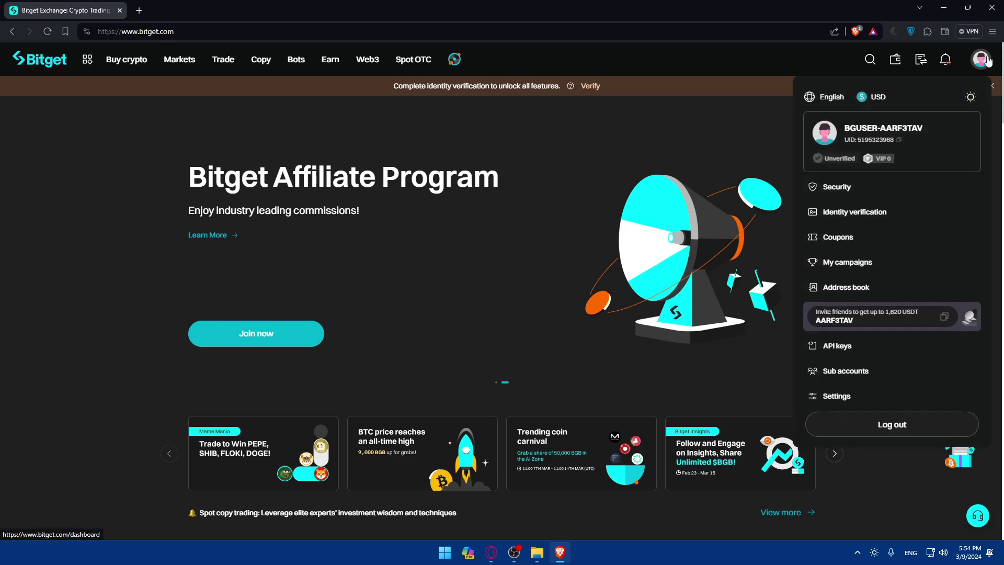
click(868, 129)
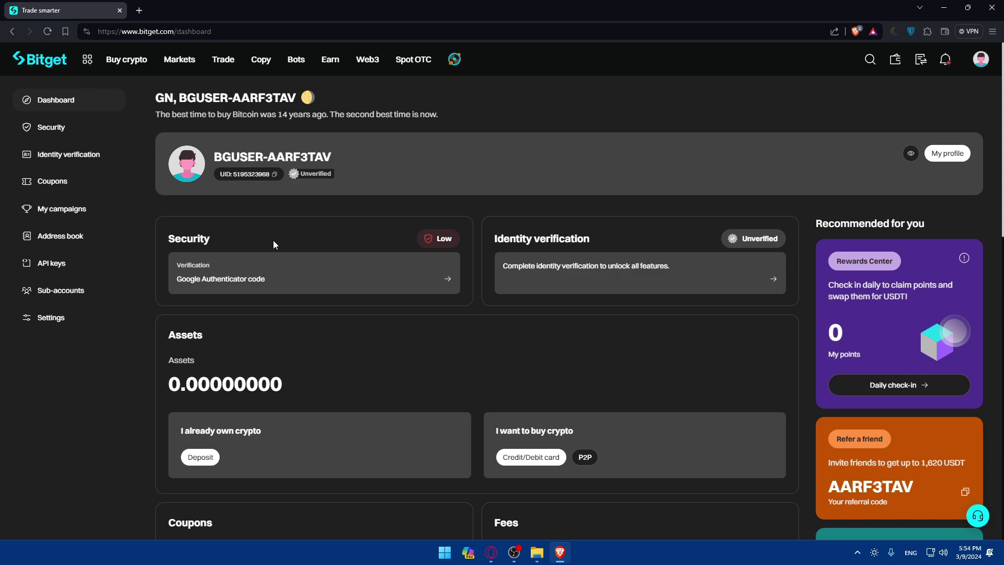
drag(536, 238, 498, 239)
click(499, 239)
click(221, 239)
Open the Google Authenticator security settings, dismiss the binding tip, then go back to the dashboard
click(422, 278)
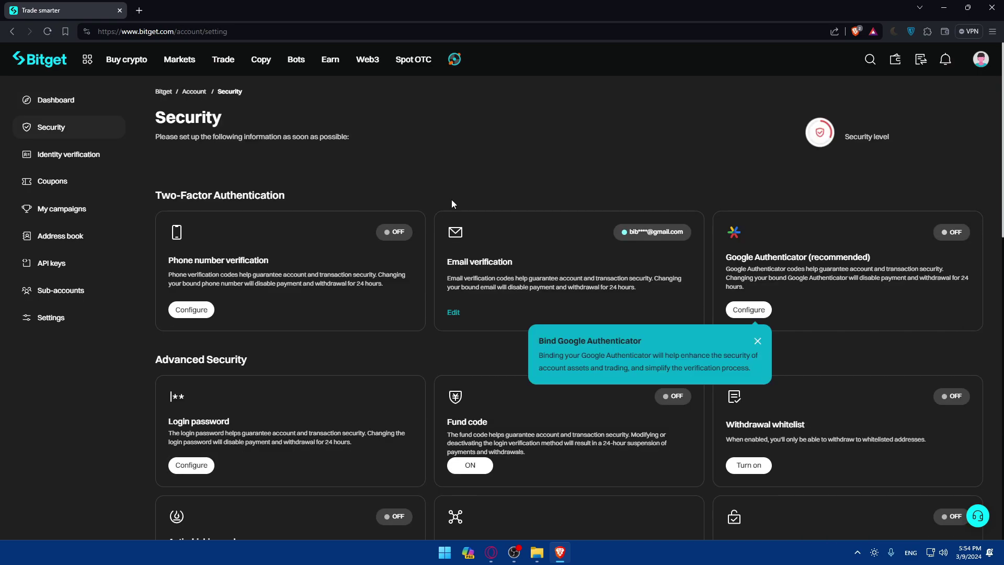
click(758, 341)
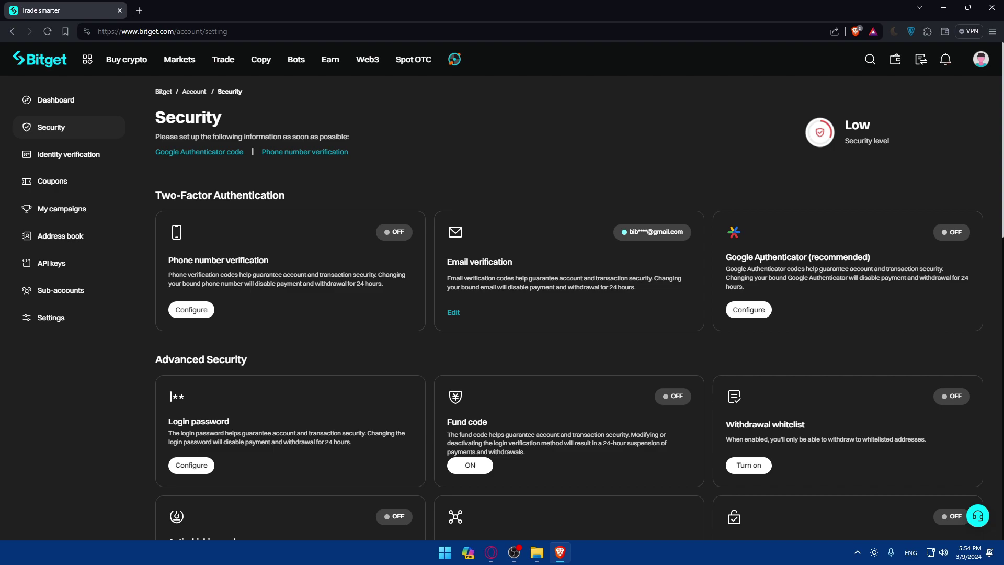
mouse_move(730, 260)
mouse_down()
mouse_move(828, 269)
mouse_move(807, 257)
mouse_move(727, 259)
mouse_up()
click(693, 175)
key(alt+Left)
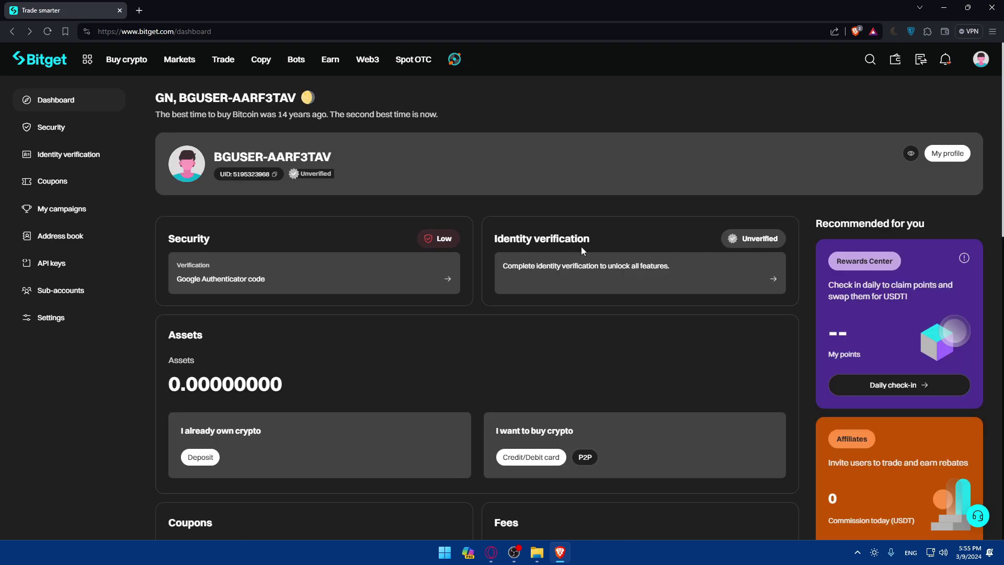
Open Identity verification and review its requirements and 60-minute estimated review time
click(637, 262)
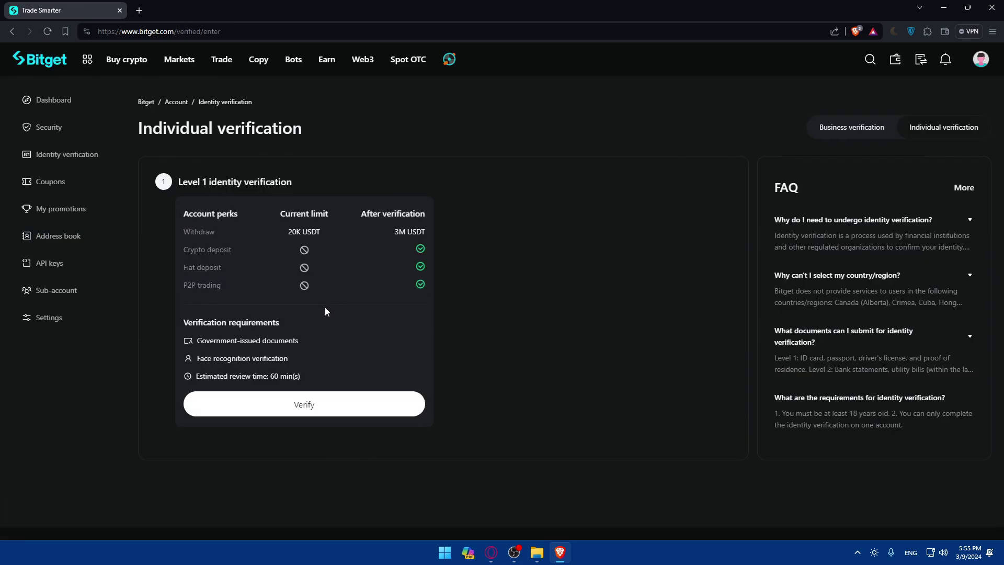
drag(198, 341, 185, 361)
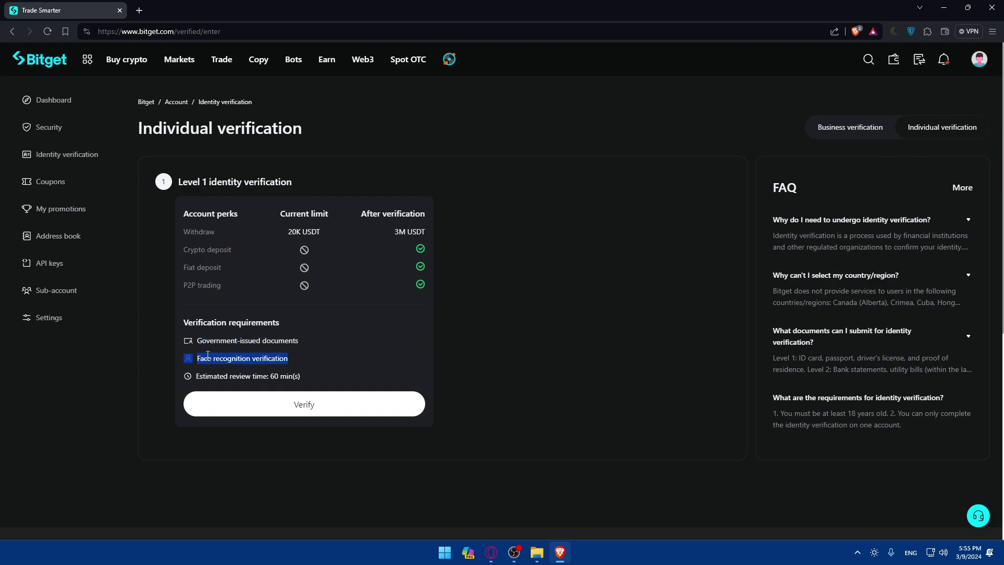
click(231, 363)
drag(245, 376, 291, 387)
click(291, 388)
double_click(274, 376)
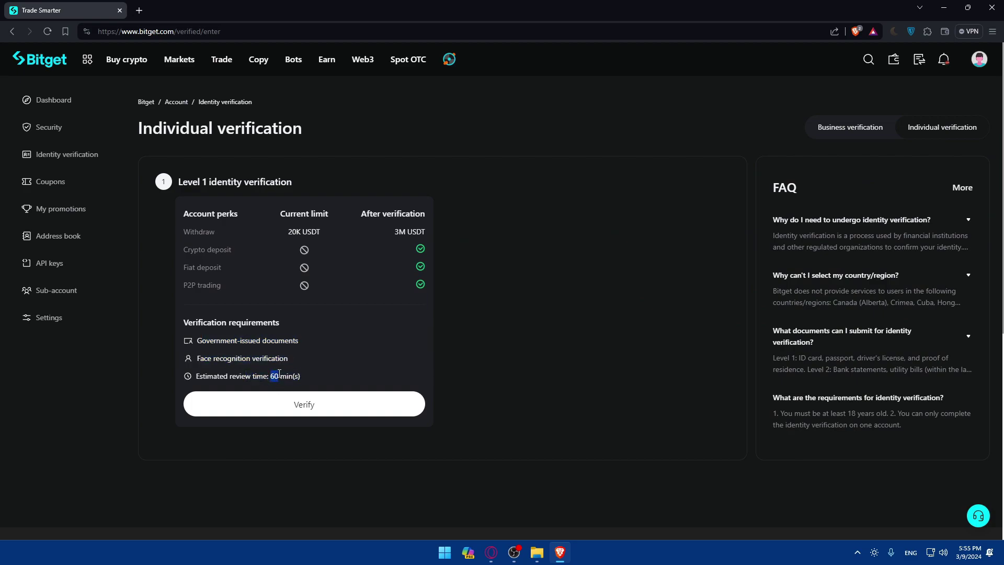
click(282, 374)
double_click(273, 374)
click(272, 375)
Review the Level 1 perks: Crypto deposit, Fiat deposit and P2P trading
drag(182, 256, 303, 255)
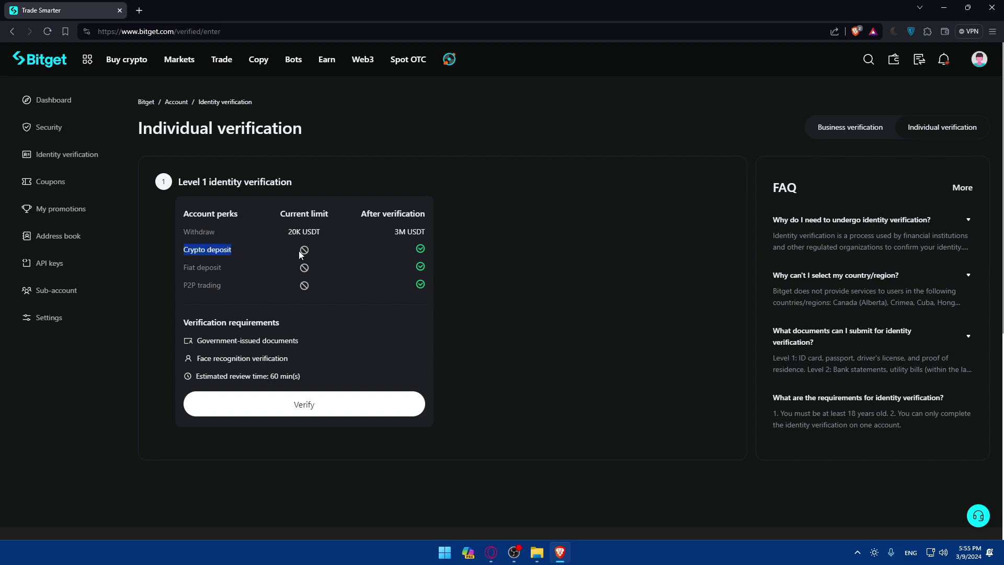
drag(187, 267, 140, 101)
click(225, 285)
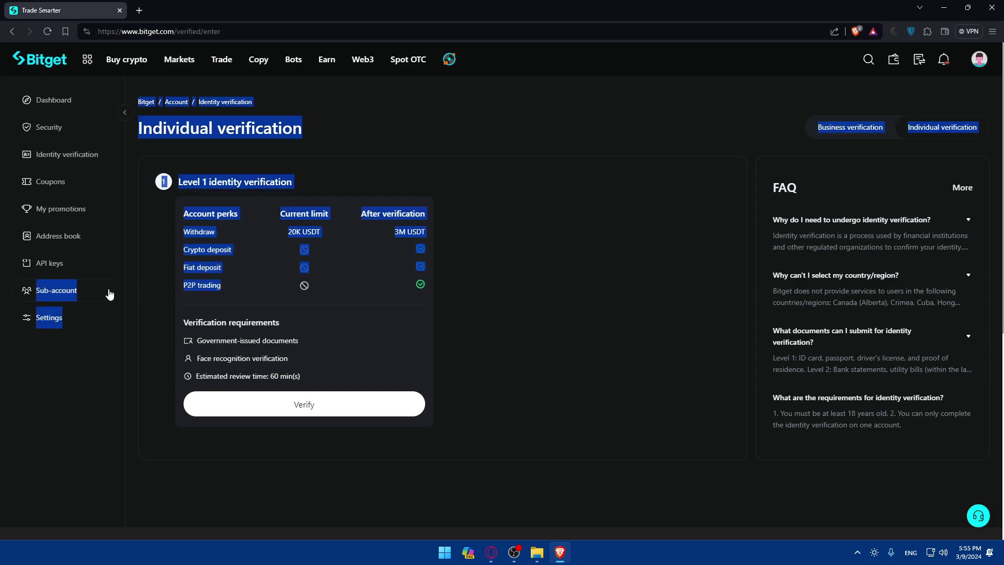
click(191, 287)
click(224, 287)
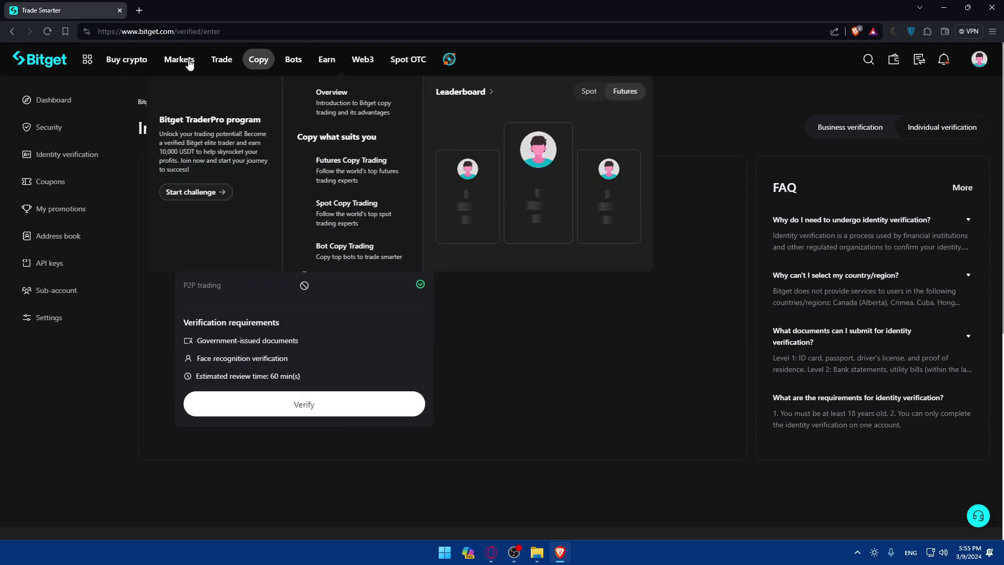
Go back to the dashboard and bring up the Buy crypto options: card, P2P, Quick buy, Bitget Card
click(45, 100)
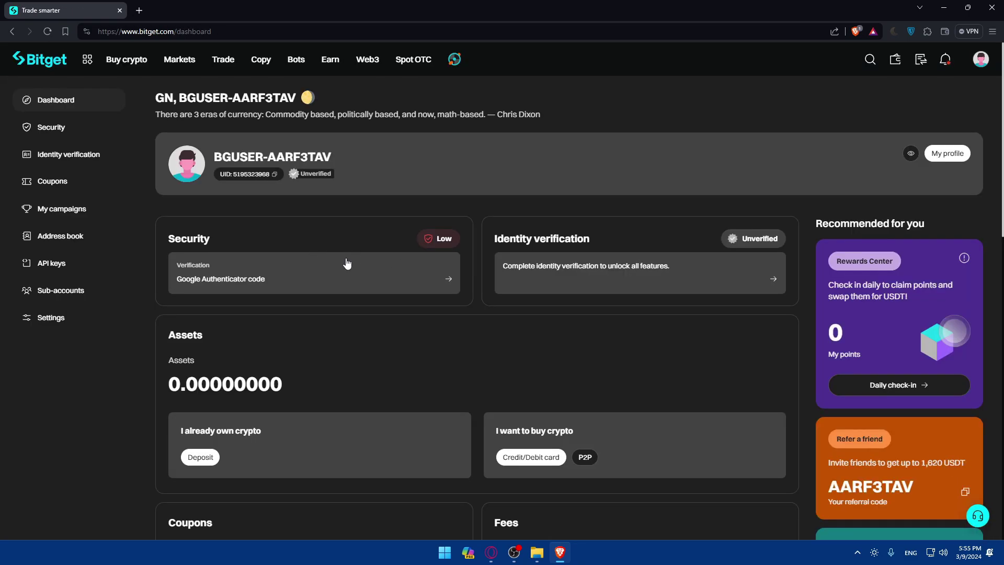
scroll(403, 280, down, 3)
scroll(403, 281, up, 5)
mouse_move(125, 61)
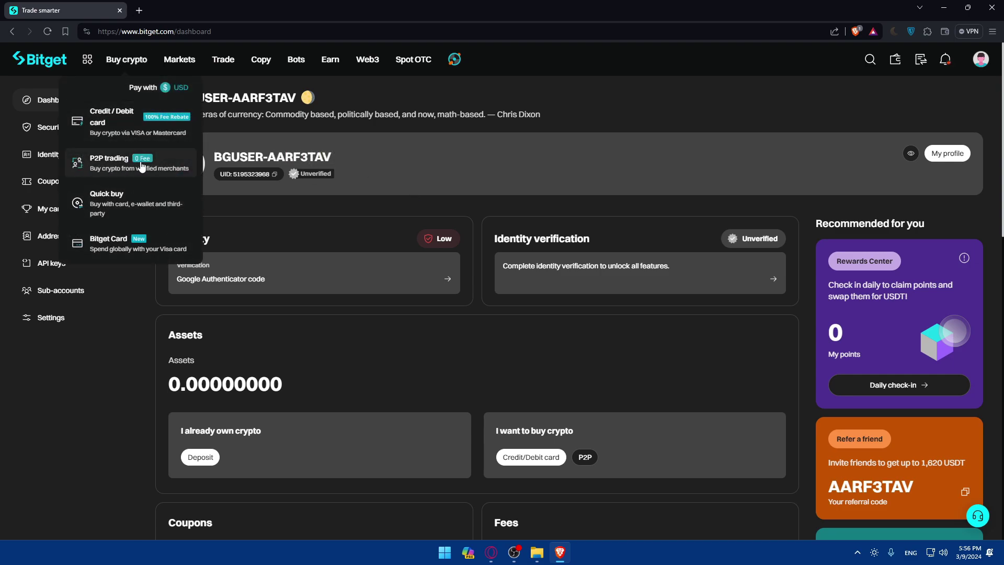
Open P2P trading and switch the coin from USDT to BTC, finding no MAD advertisements
click(126, 162)
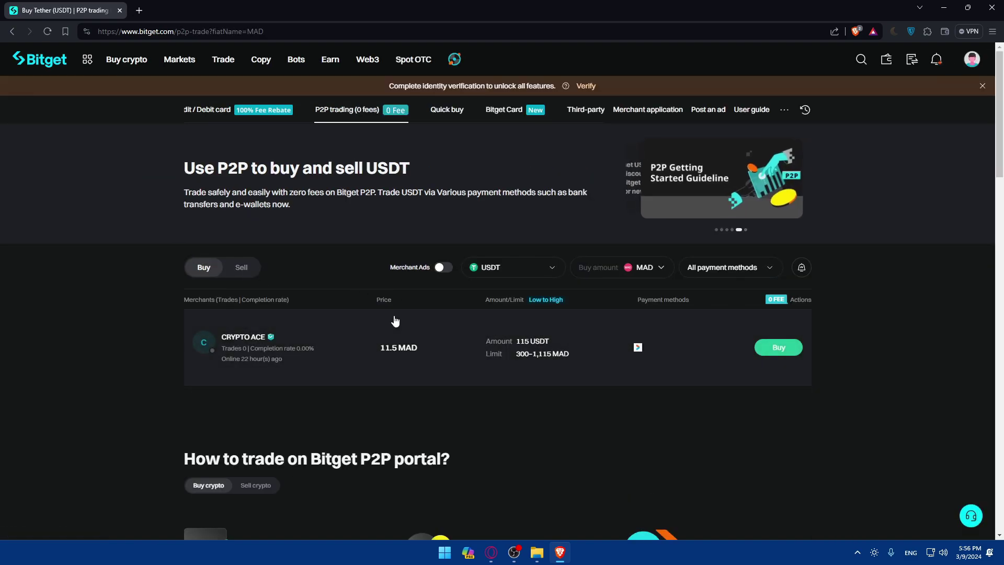
click(500, 277)
click(512, 320)
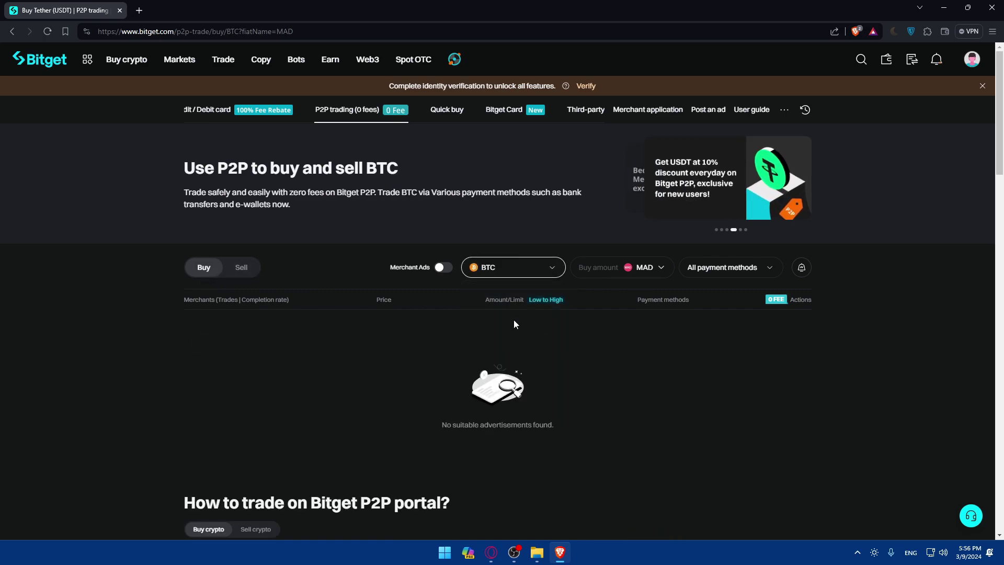
scroll(498, 320, down, 2)
drag(441, 337, 582, 337)
click(439, 334)
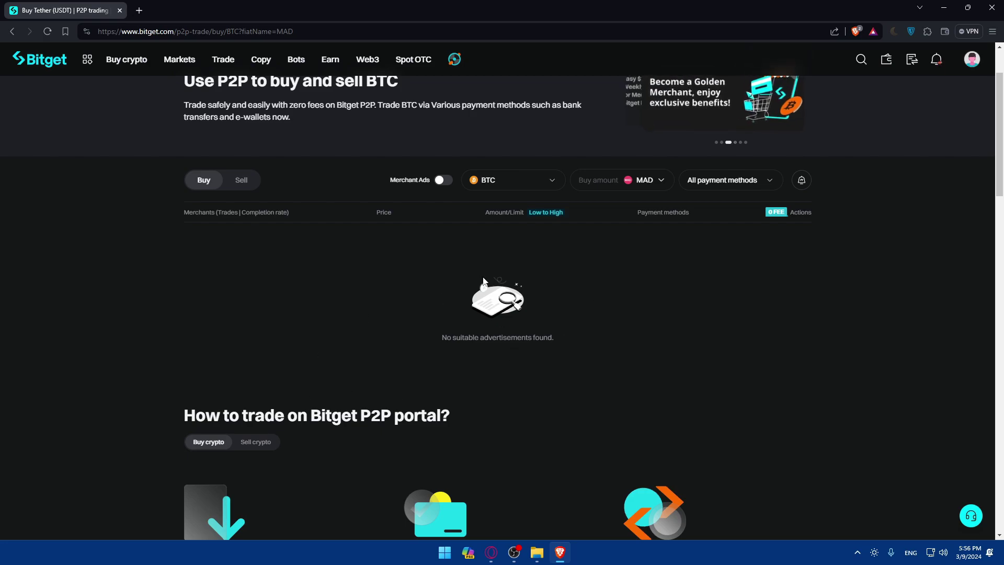
mouse_move(883, 61)
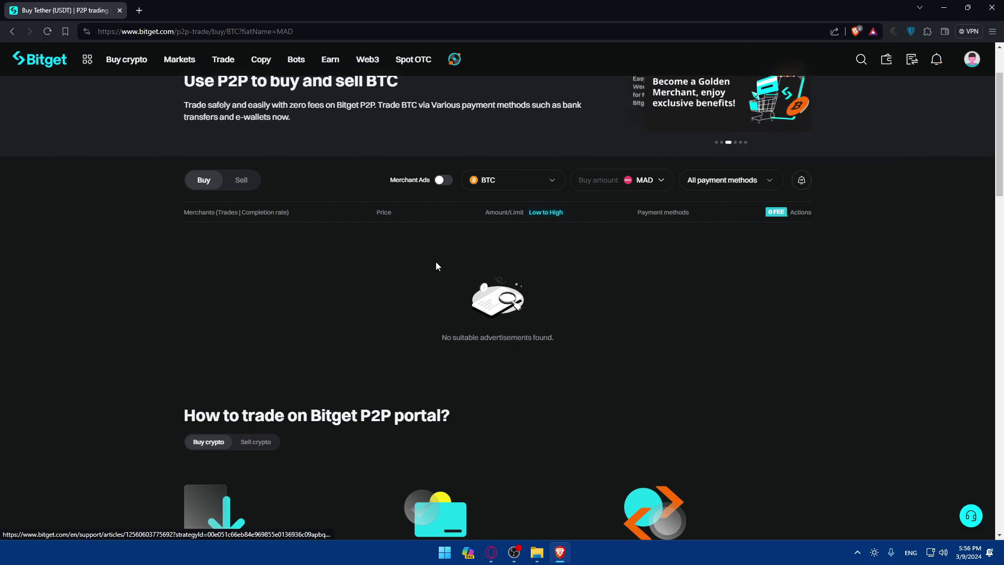
scroll(346, 267, up, 2)
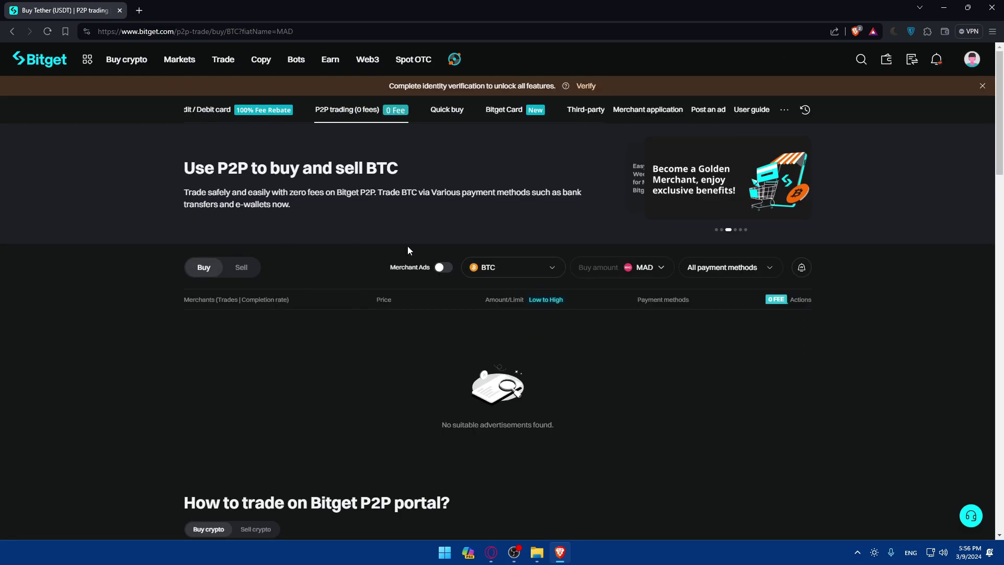
mouse_move(126, 60)
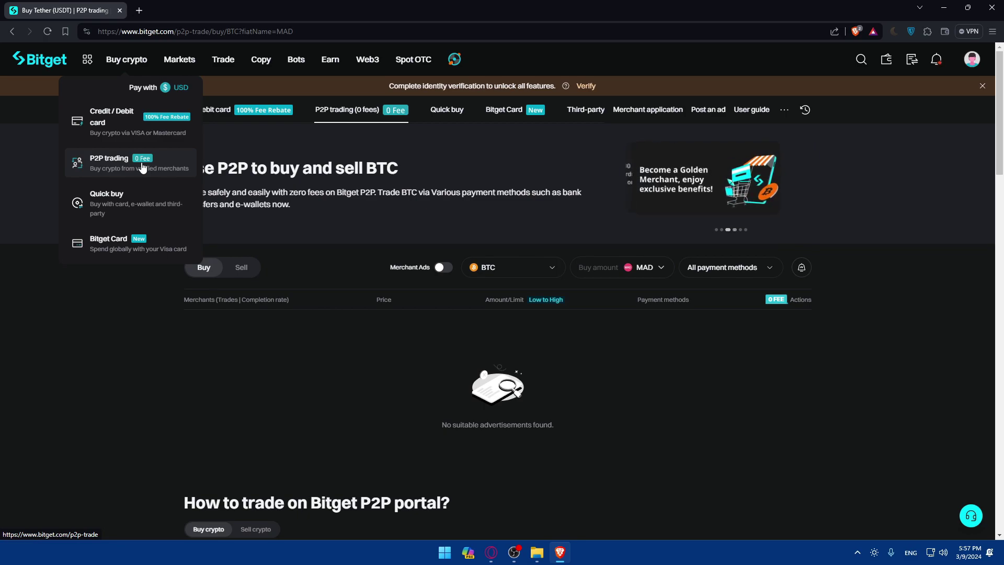
Open the credit/debit card purchase page and set the received coin to BTC
click(92, 131)
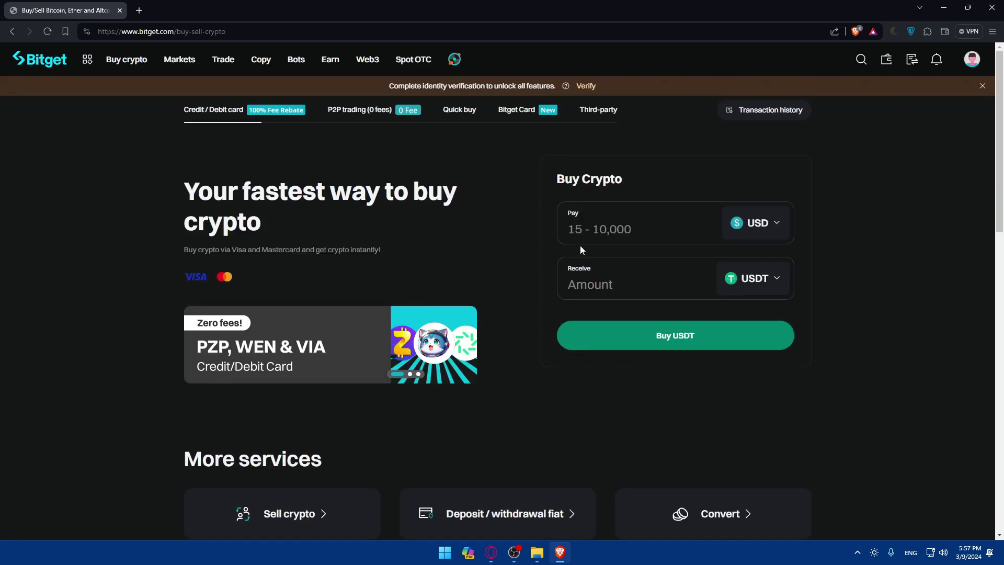
click(741, 238)
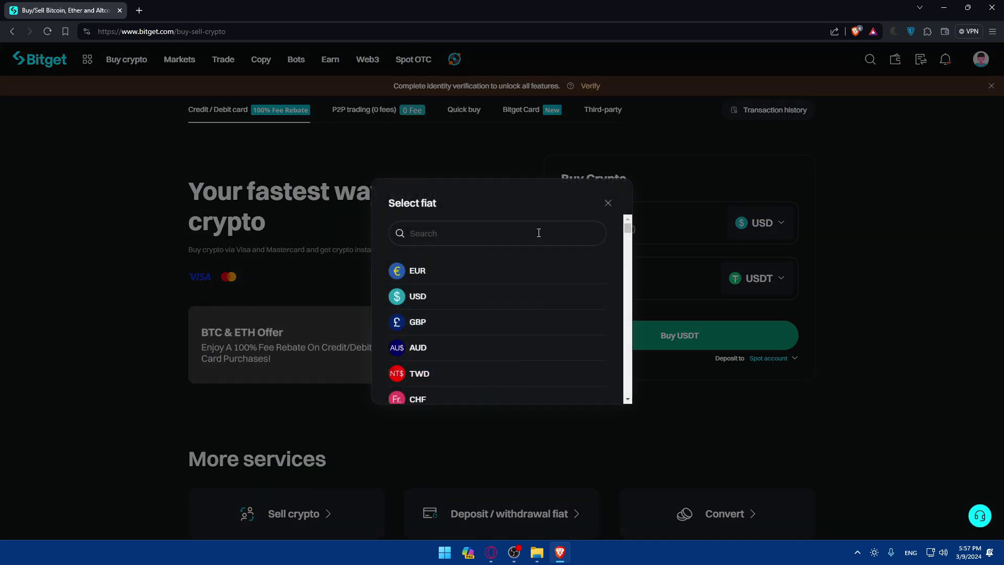
click(797, 259)
click(761, 273)
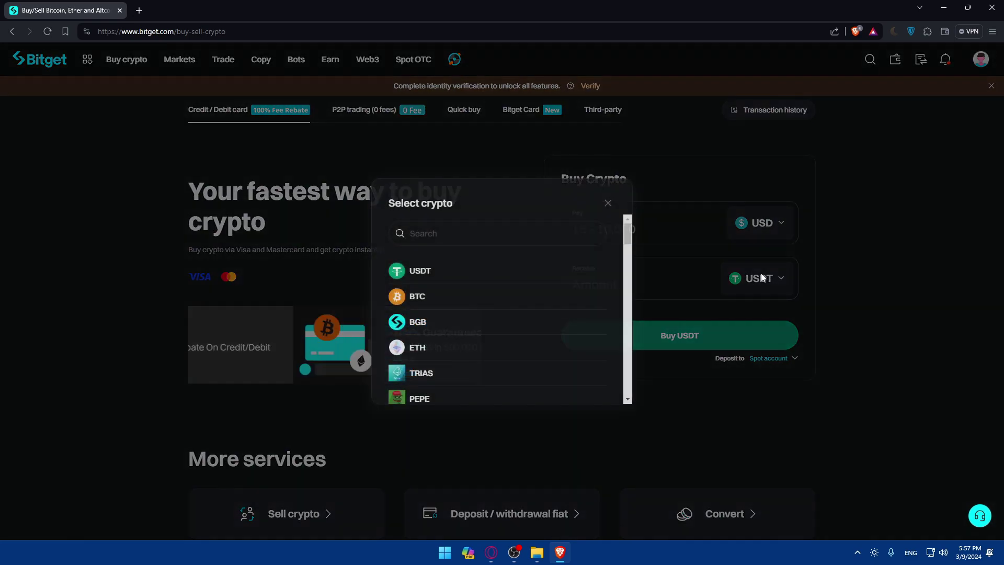
click(494, 306)
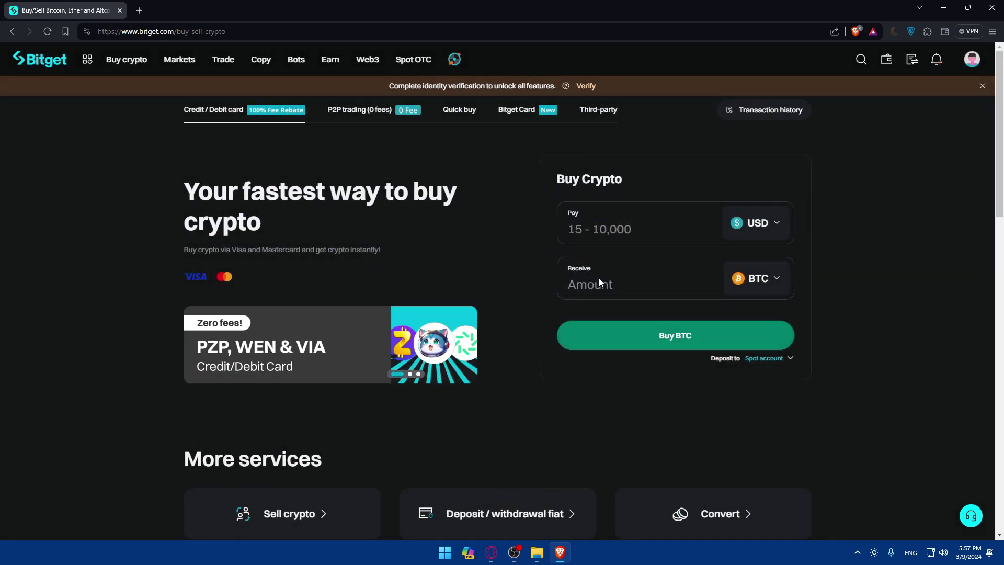
Enter 10000 USD as the pay amount and check the estimated 0.135255 BTC received
click(598, 230)
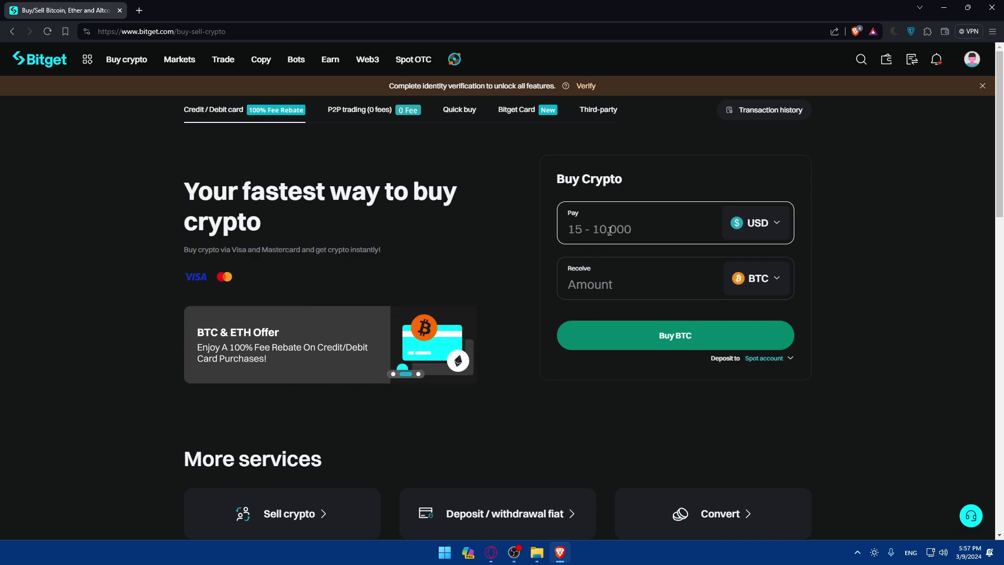
text(10)
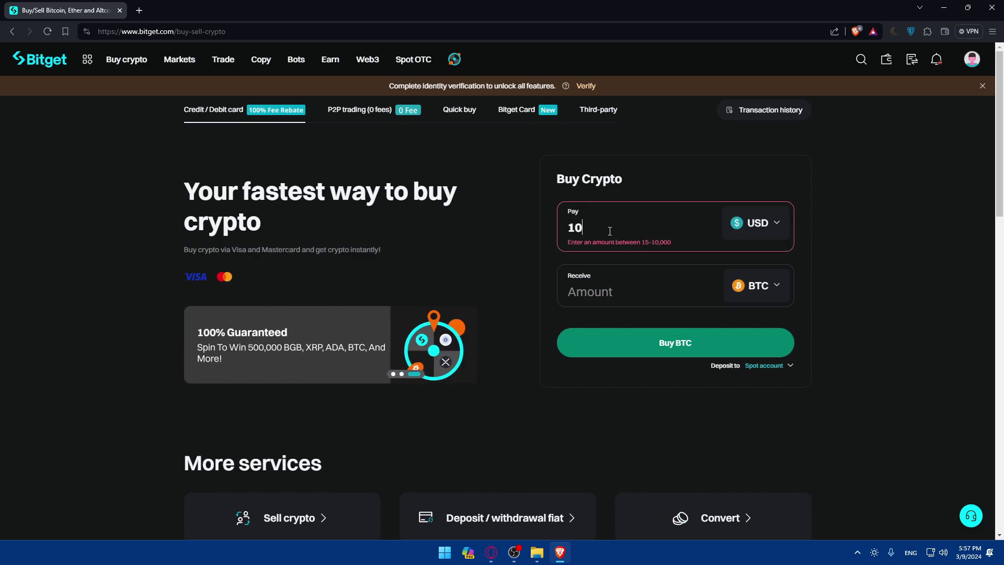
text(000)
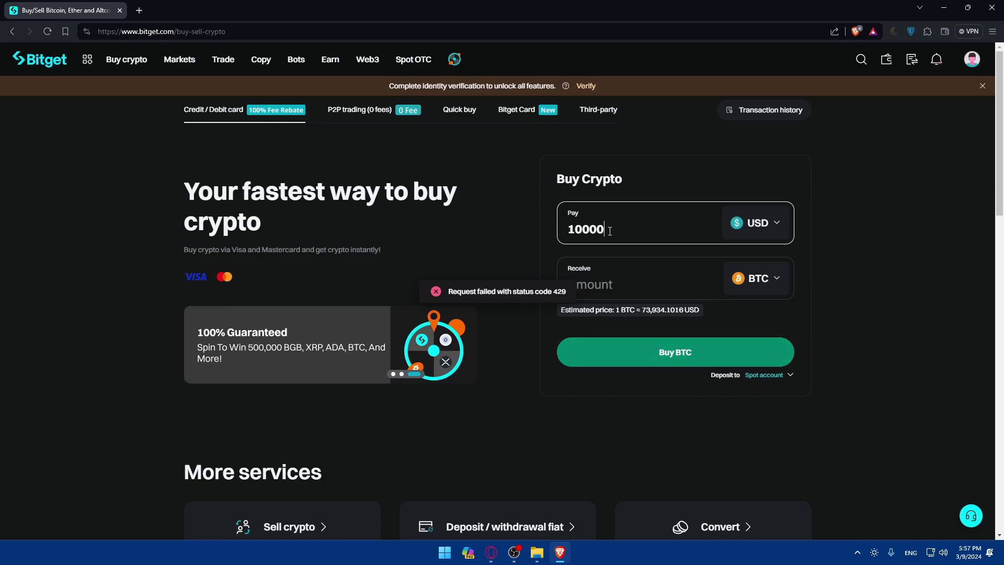
drag(610, 232, 538, 230)
key(BackSpace)
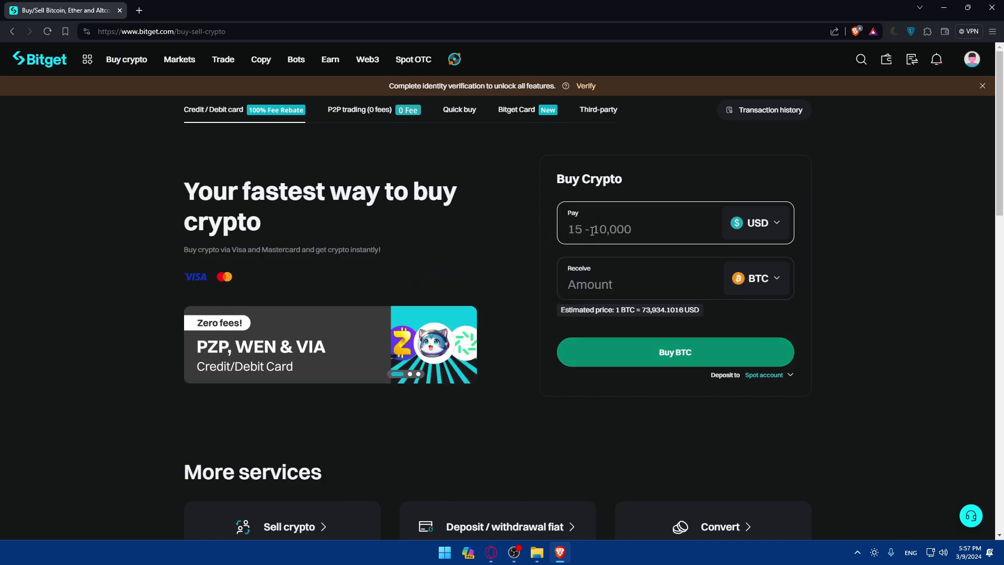
text(10000)
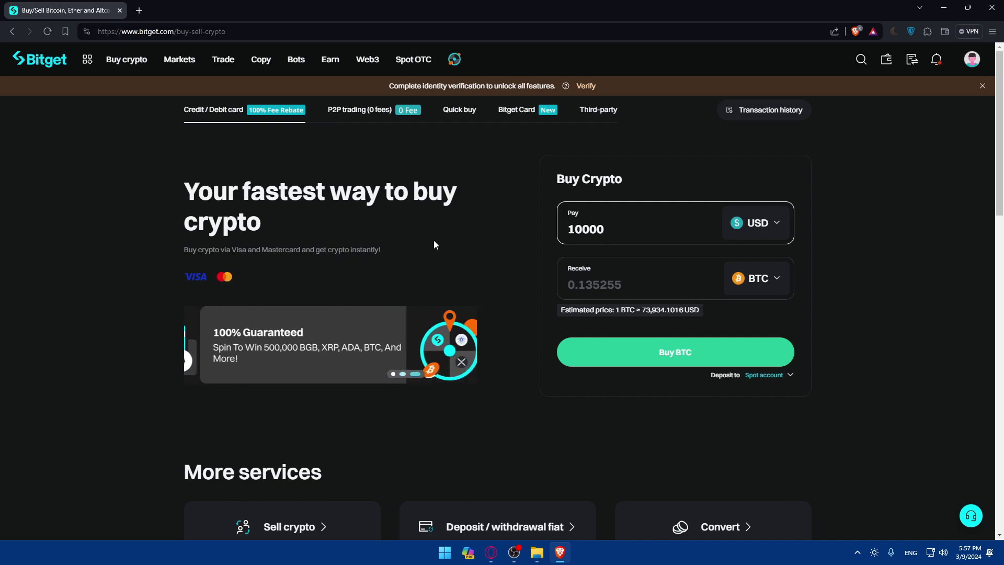
drag(622, 285, 540, 278)
click(650, 361)
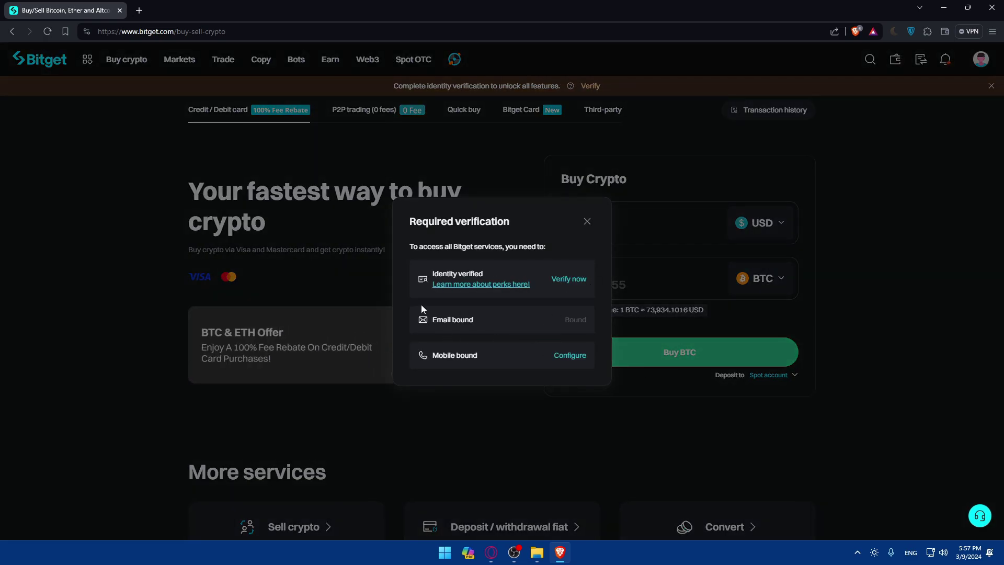
click(587, 221)
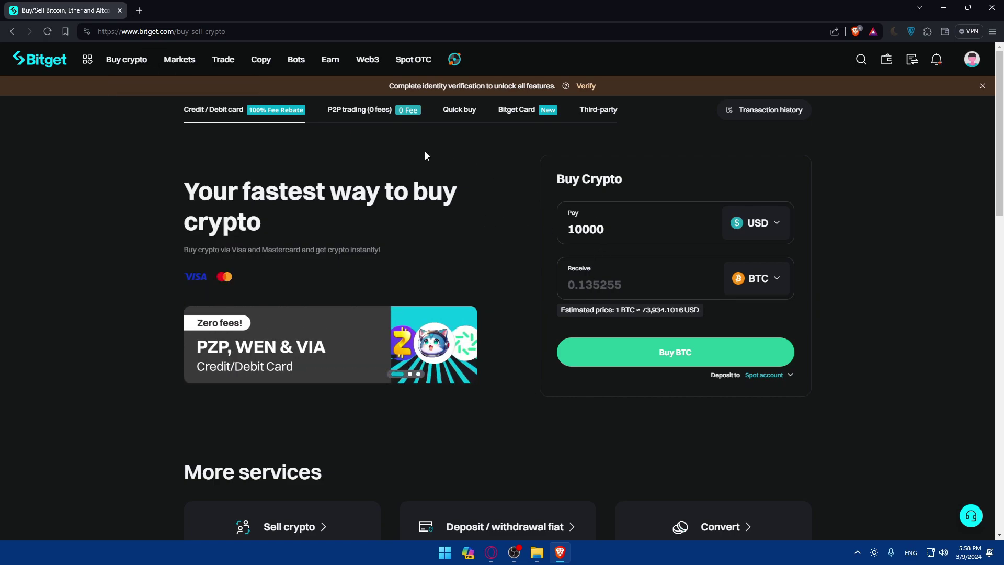
Visit the Quick buy and P2P trading pages, then open the account dashboard from the avatar
mouse_move(117, 61)
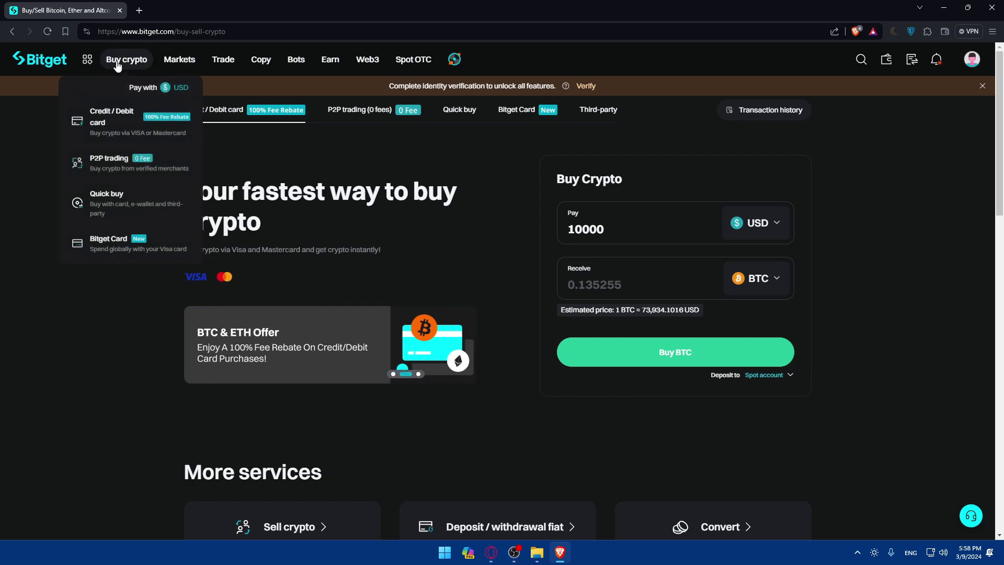
click(137, 214)
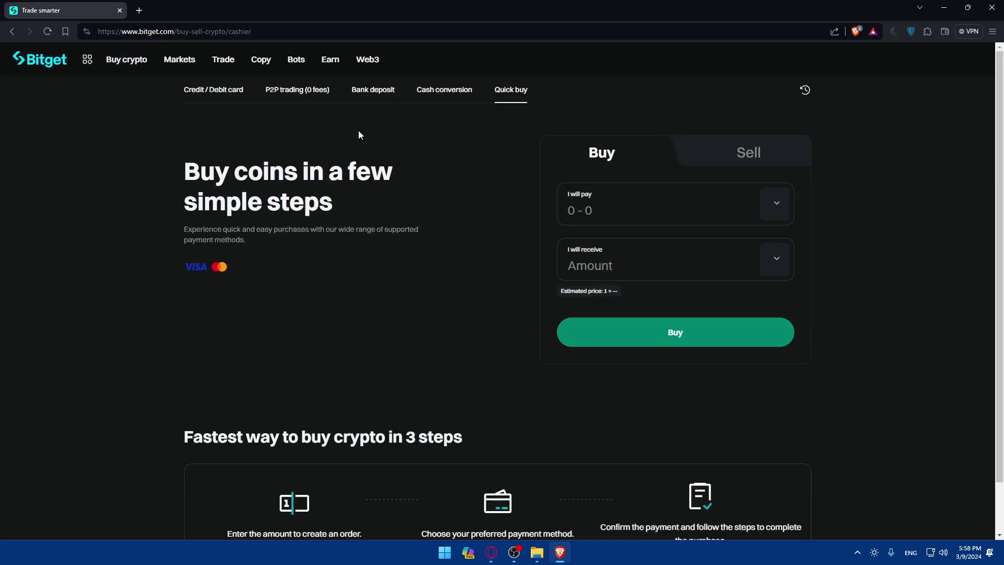
mouse_move(127, 59)
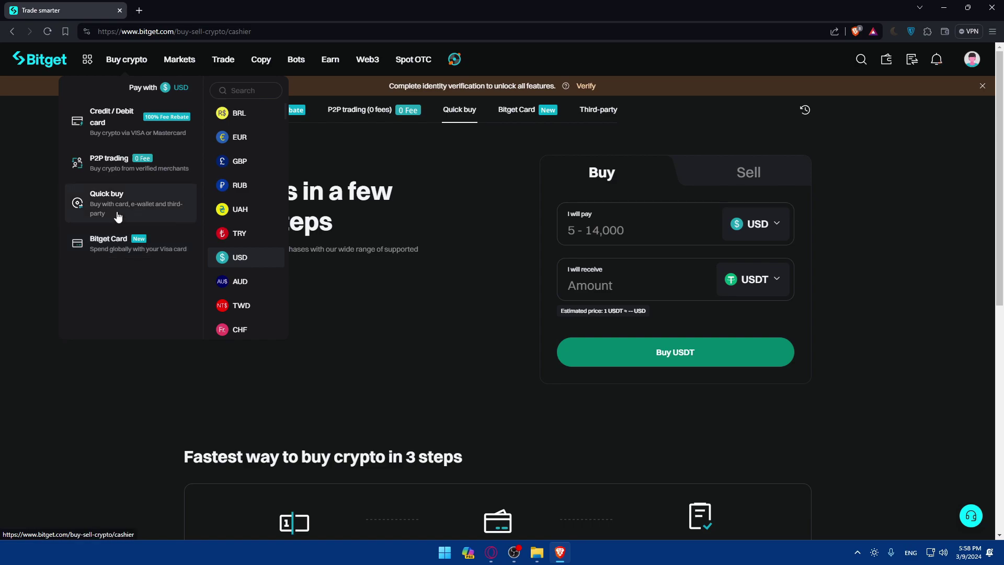
click(111, 168)
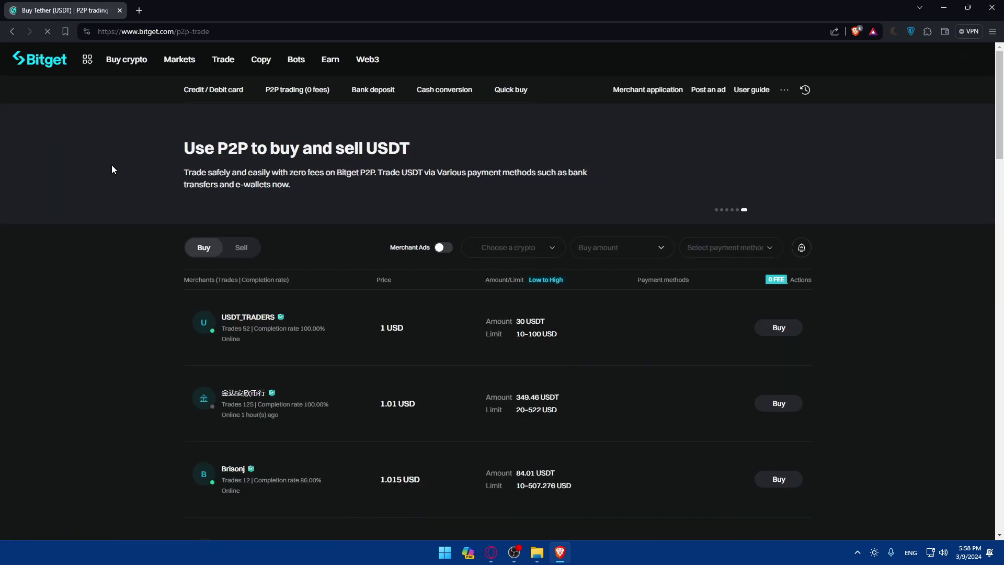
mouse_move(142, 93)
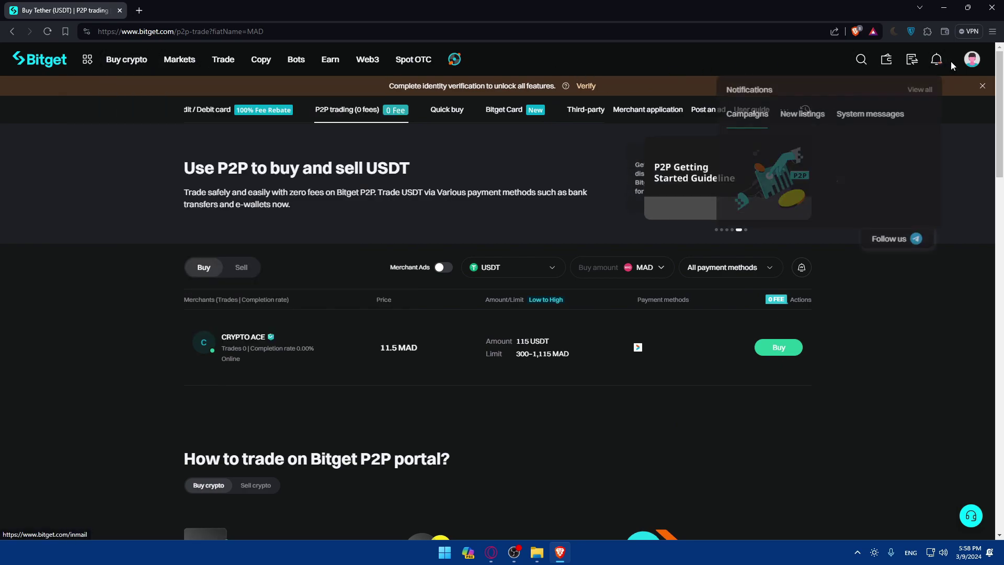
click(971, 59)
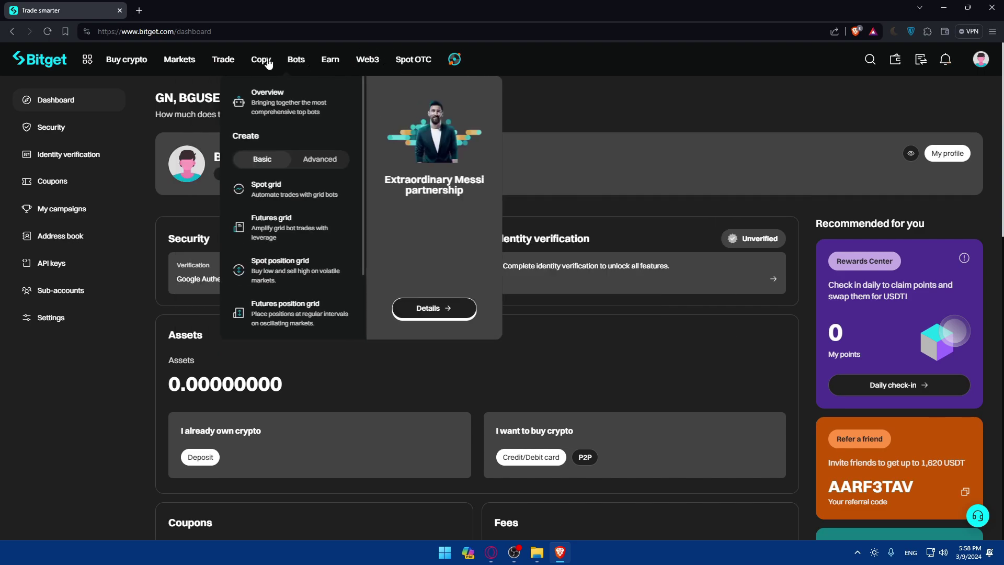
Search 'btc/', expand the results with Show more, and open the BTC/USDT spot pair
mouse_move(183, 61)
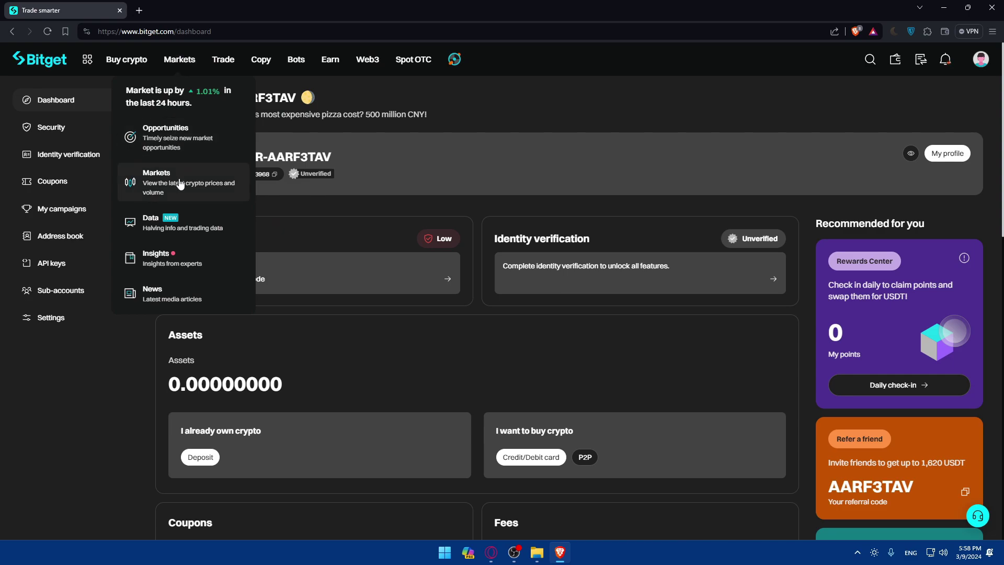
mouse_move(869, 64)
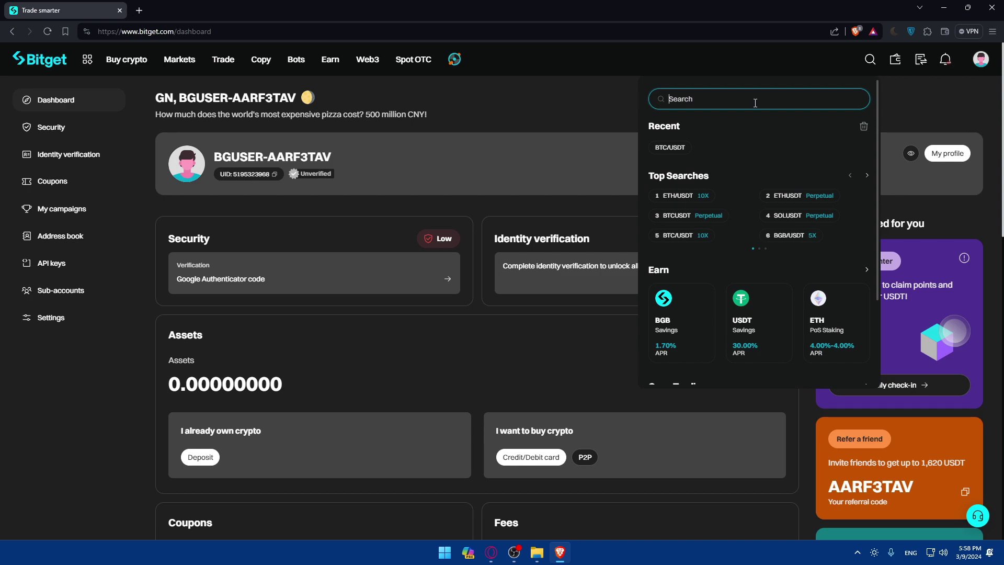
text(btc)
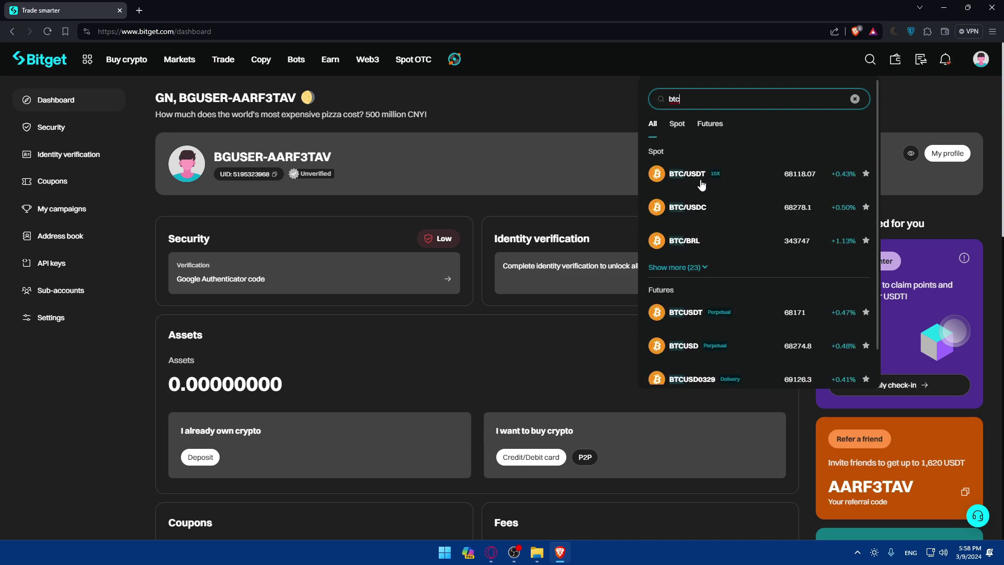
text(/)
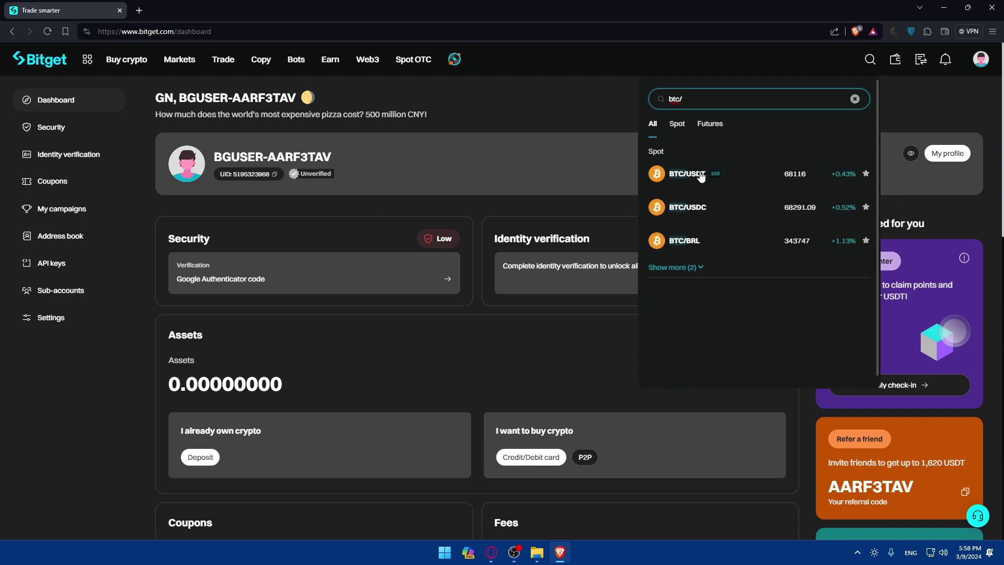
click(687, 267)
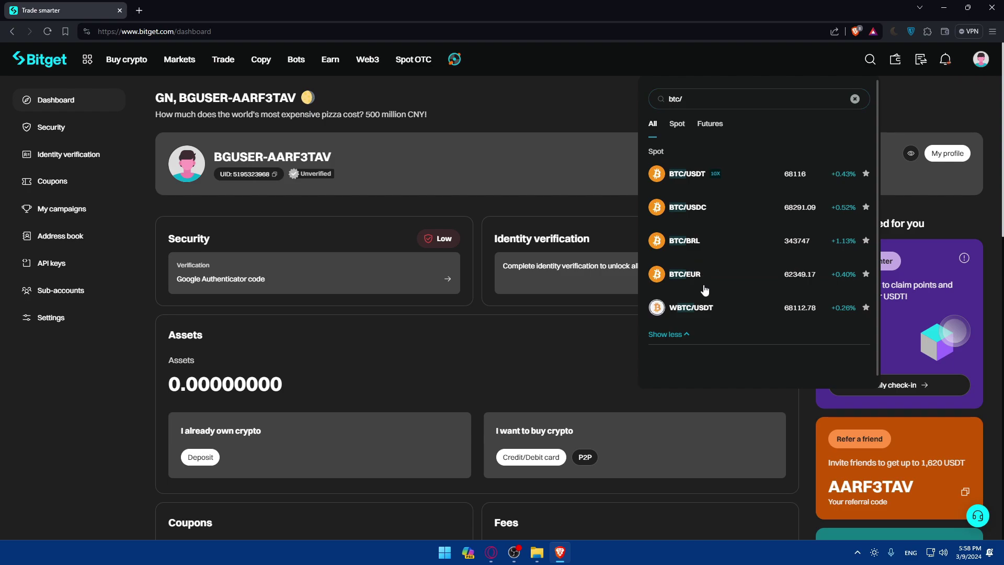
click(697, 180)
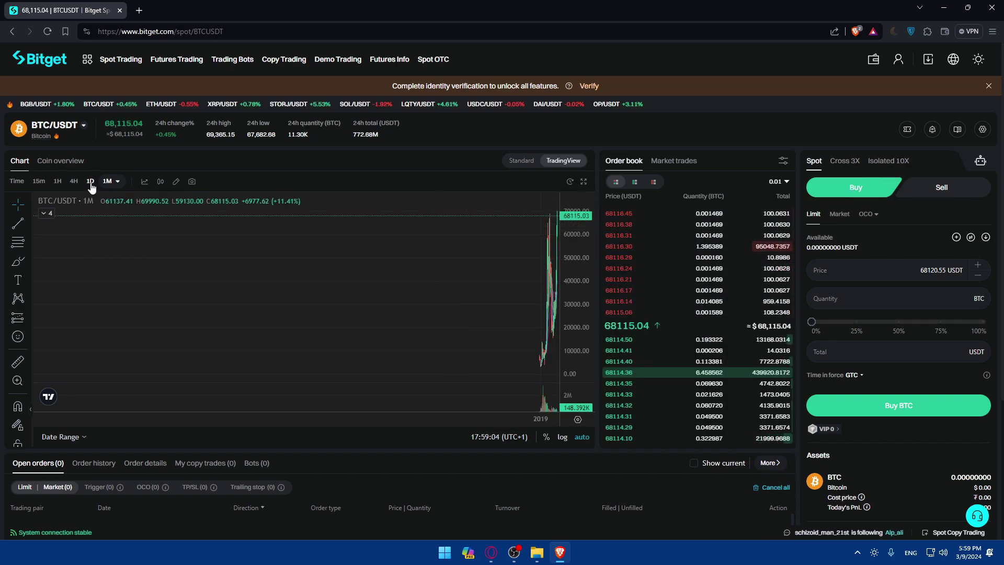
Enter 2 BTC at the 68120.55 USDT limit price and check the 136241.100000 USDT total
click(848, 272)
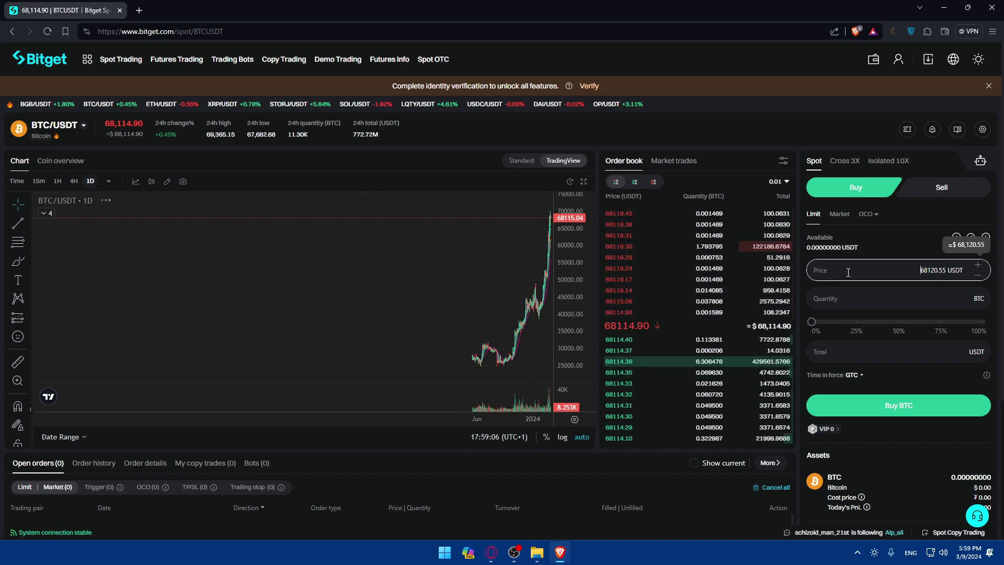
drag(848, 271, 967, 268)
click(843, 296)
text(2)
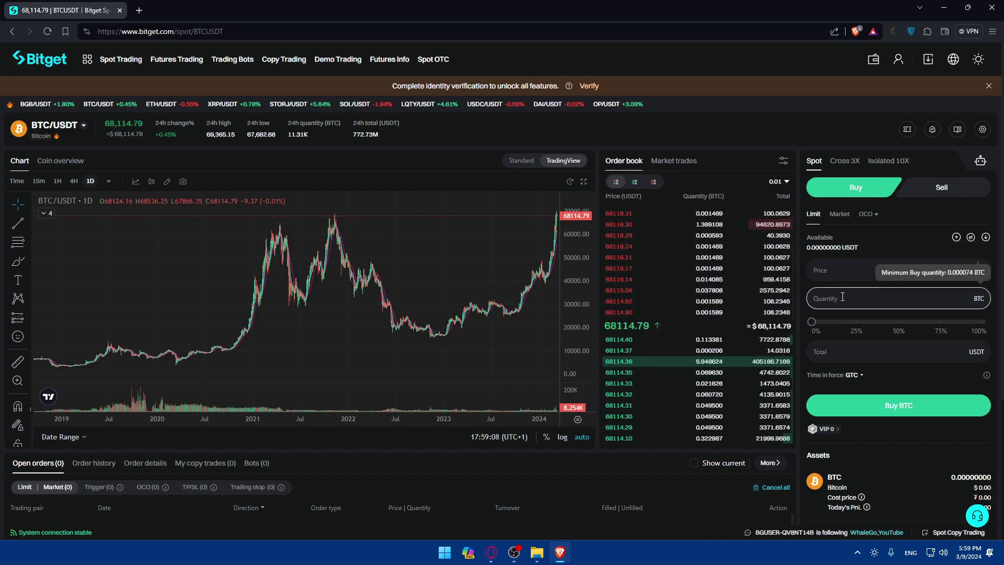
click(882, 374)
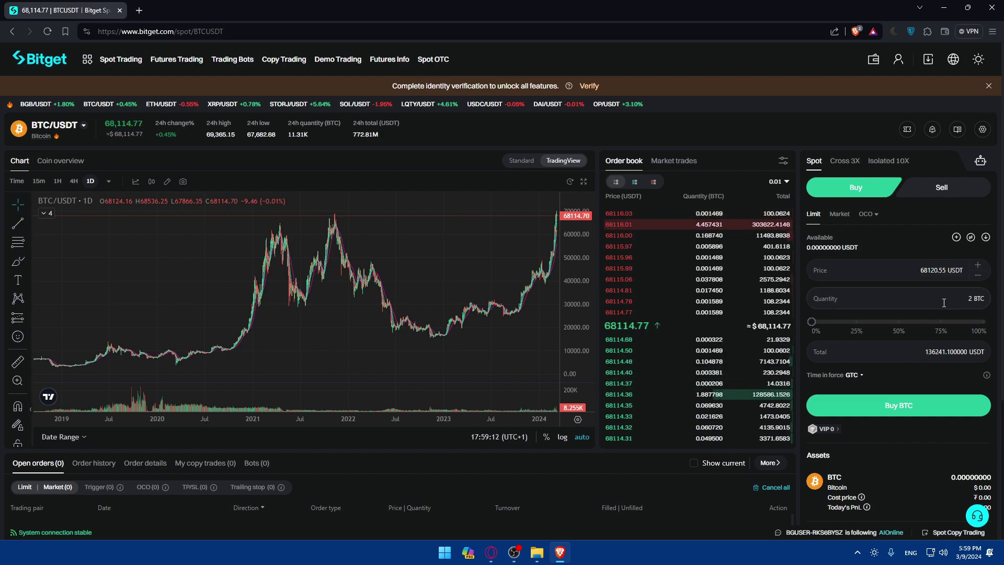
click(954, 352)
double_click(953, 351)
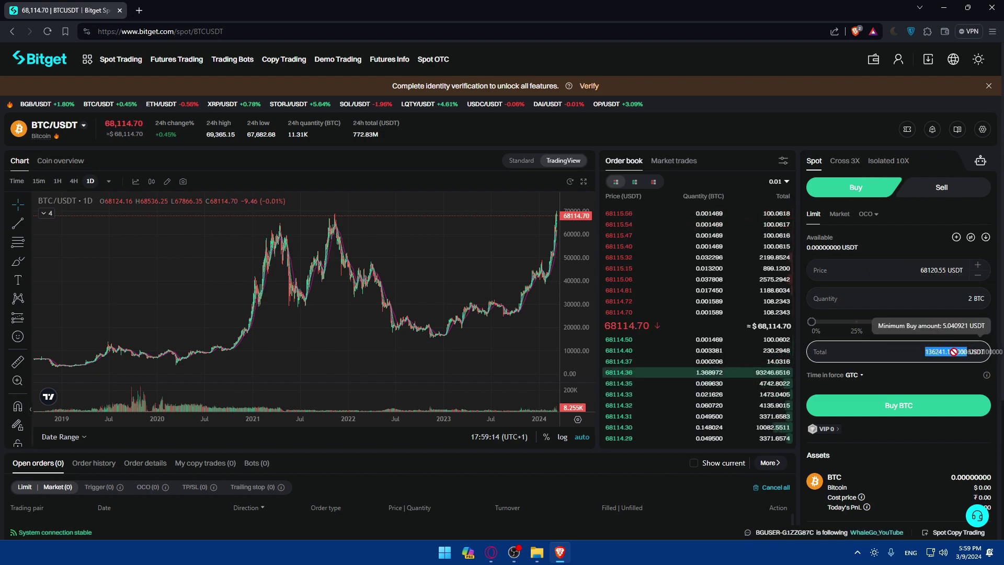
click(909, 411)
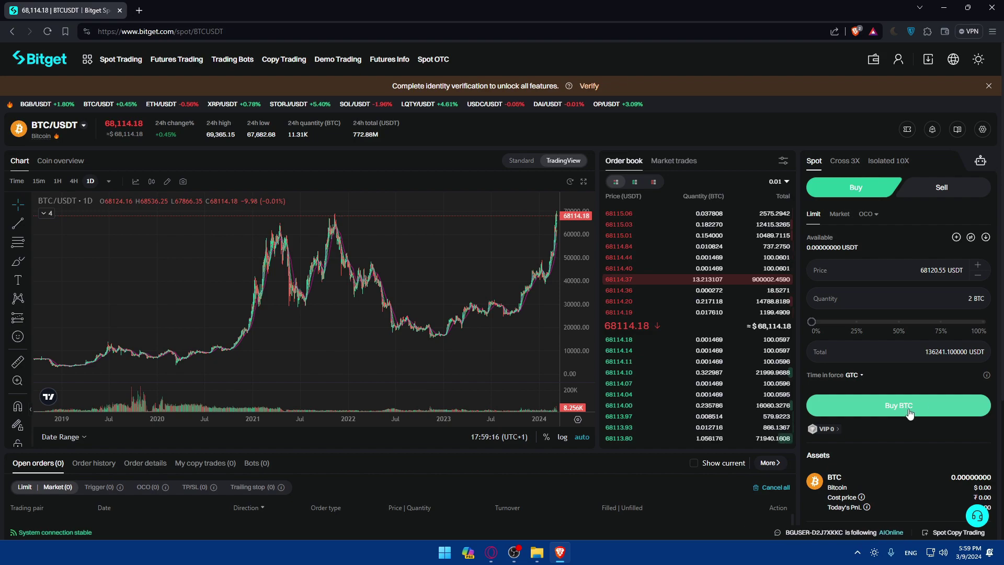
drag(919, 353, 965, 351)
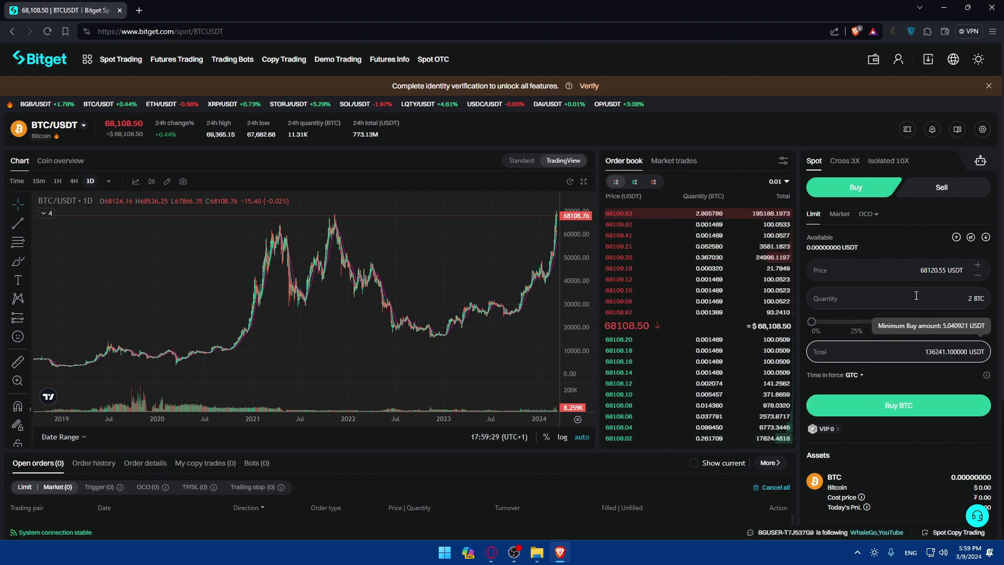
Flip the spot order form to Sell and back to Buy, then go to Assets
click(917, 197)
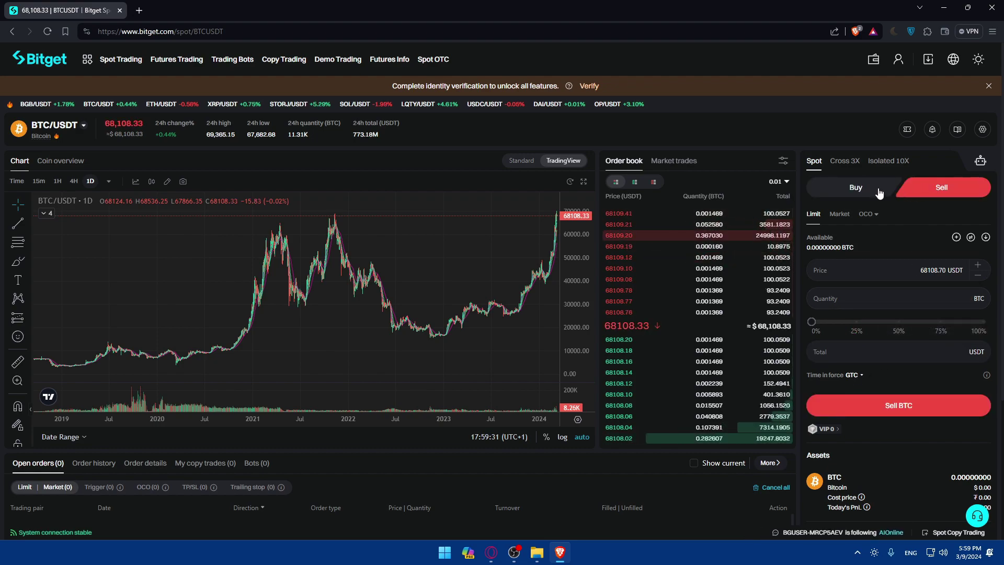
click(880, 193)
mouse_move(873, 60)
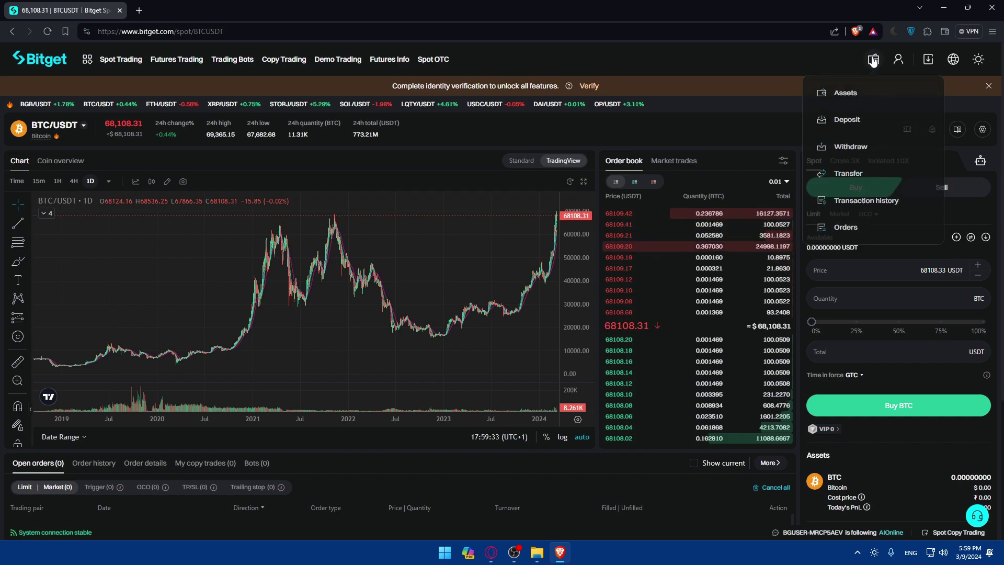
click(862, 93)
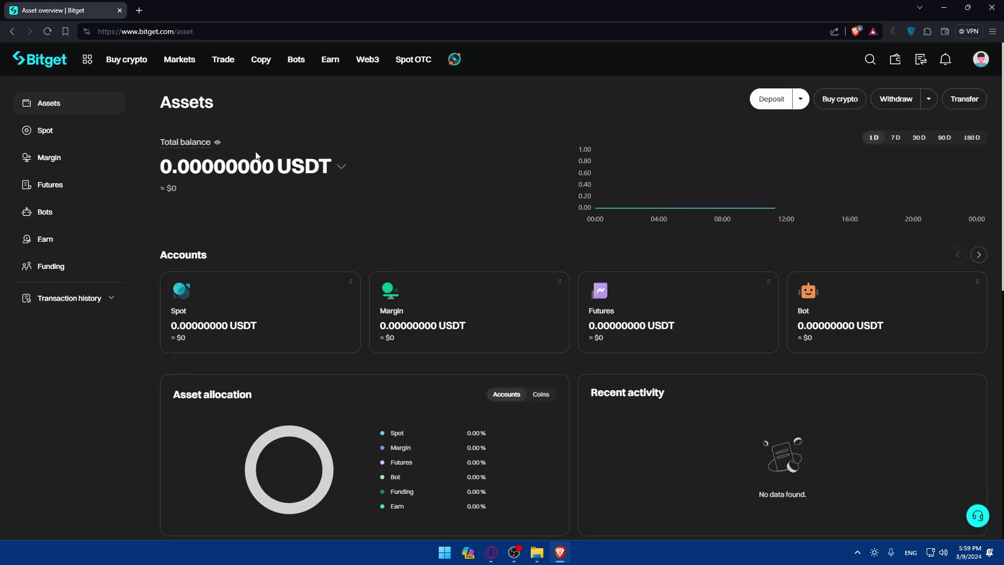
Switch the balance currency from USDT to BTC and briefly view the Spot account
mouse_move(324, 170)
click(314, 202)
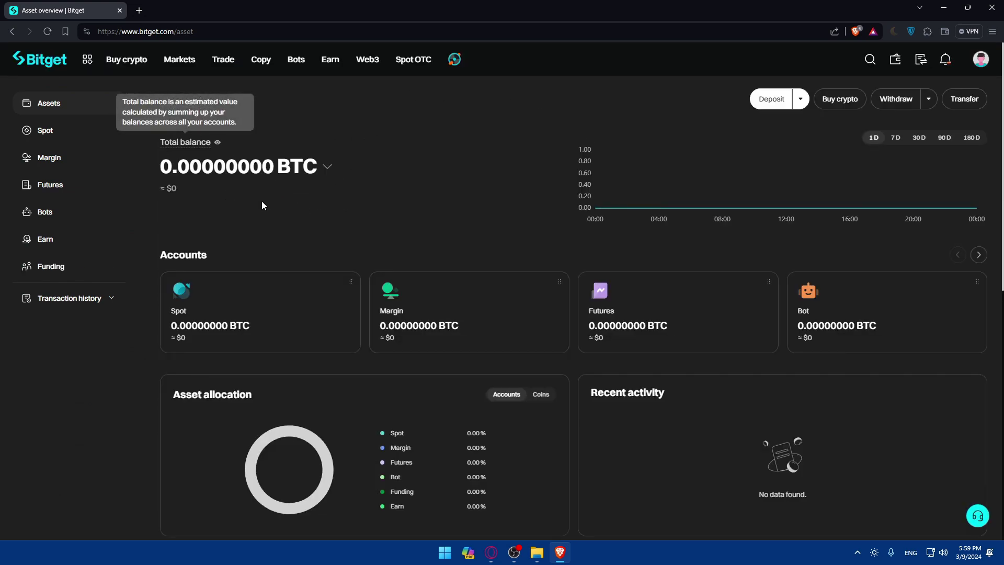
click(57, 134)
click(69, 104)
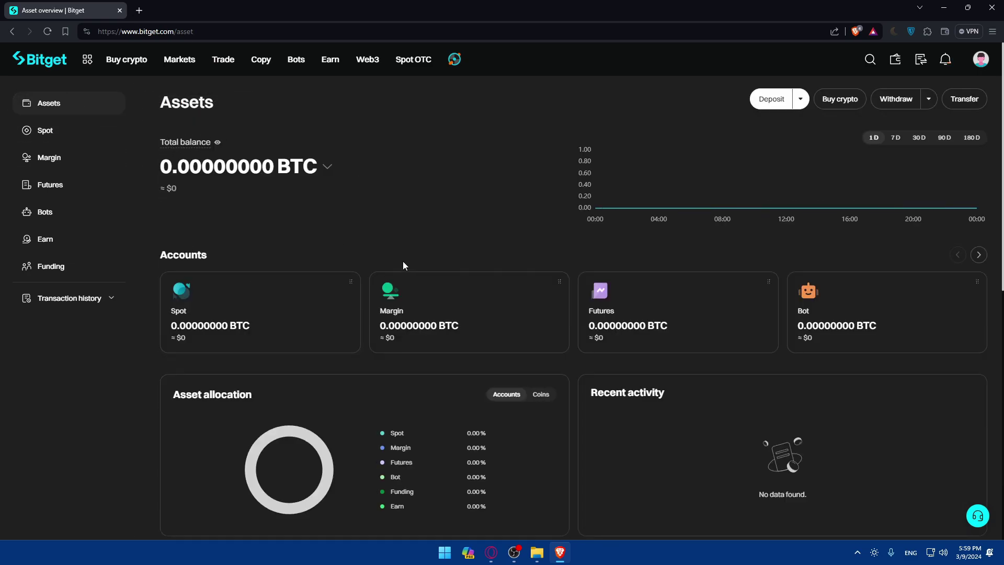
Open the Spot account balances and its Transfer page
click(67, 129)
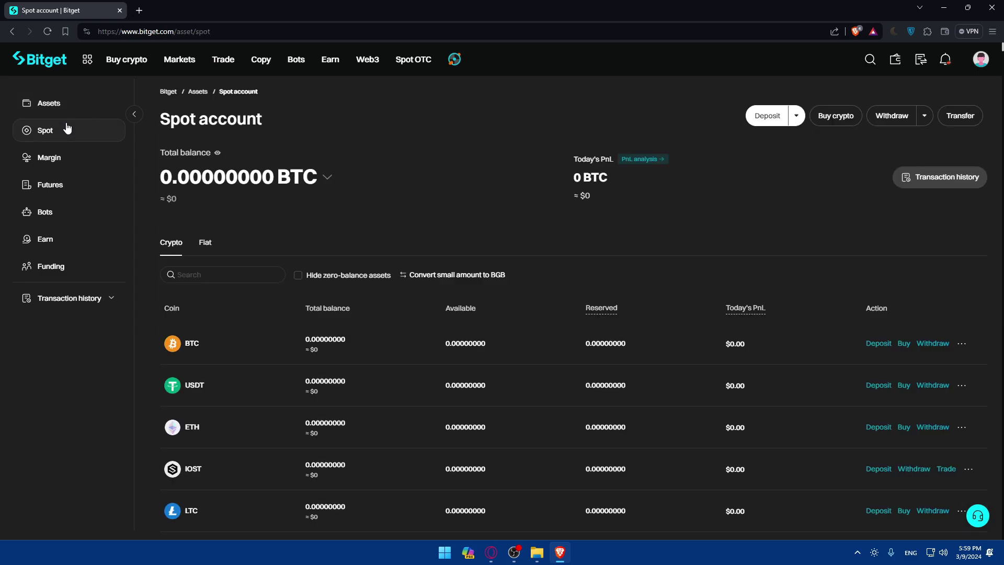
mouse_move(101, 67)
click(960, 116)
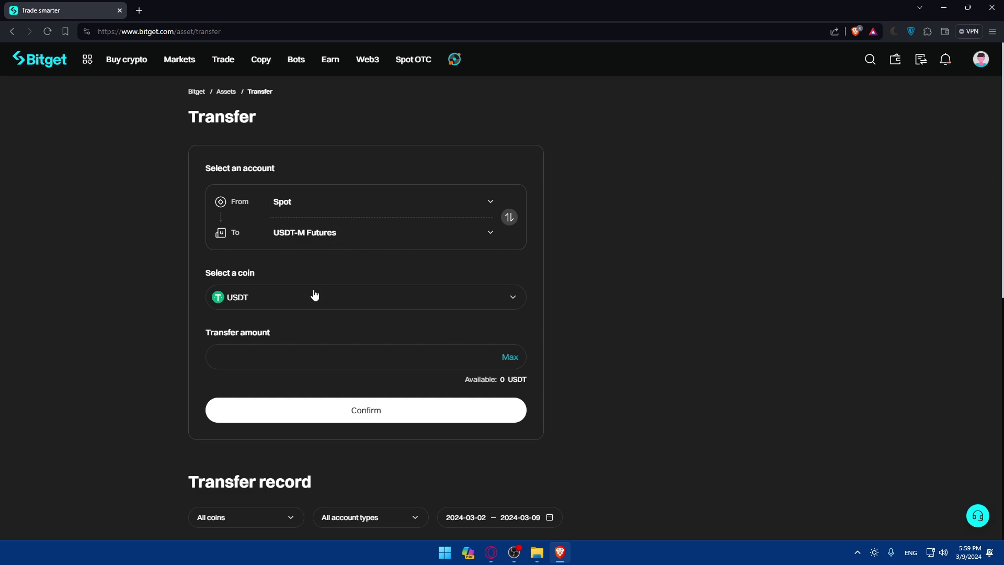
Set the transfer destination to Funding account, then swap source and destination
click(326, 236)
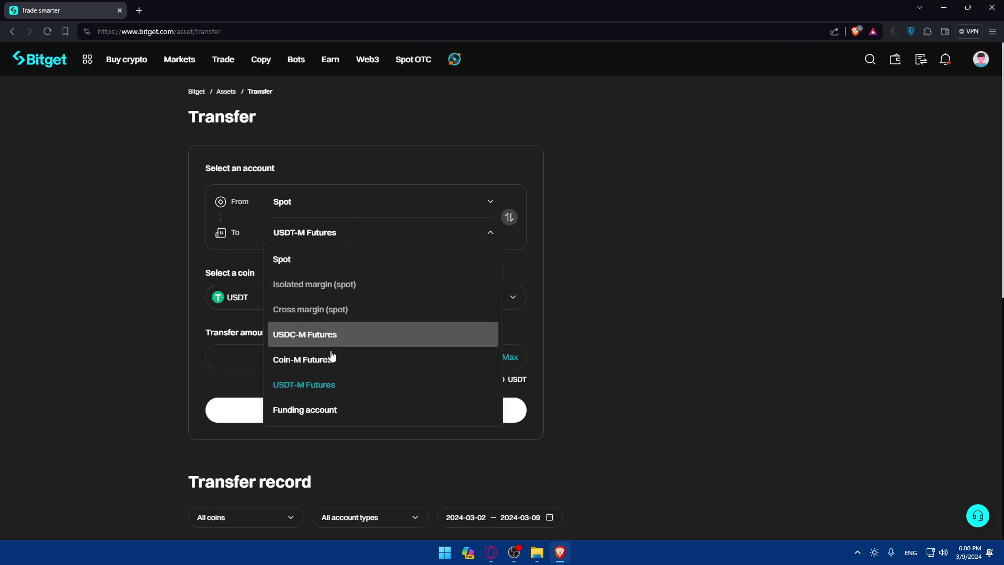
click(328, 410)
click(510, 217)
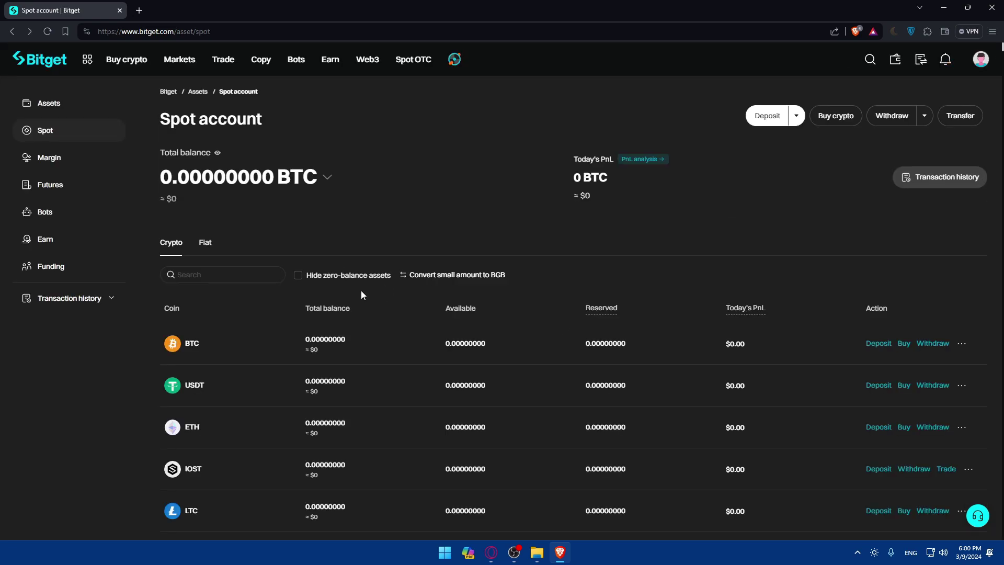
scroll(361, 294, down, 5)
scroll(363, 298, up, 5)
View the BTC buy page, then P2P offers for BTC and back to USDT
click(903, 343)
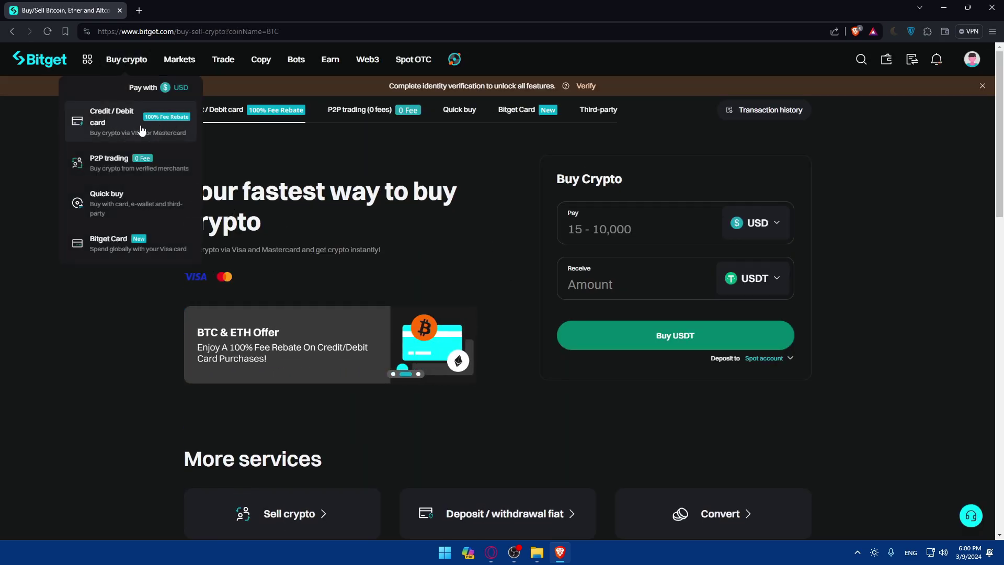
mouse_move(127, 59)
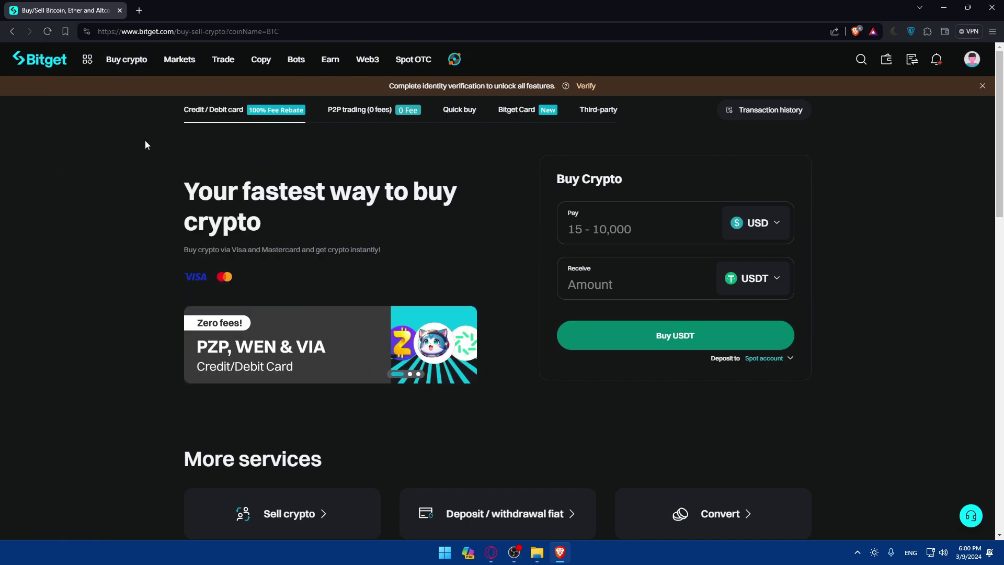
click(140, 164)
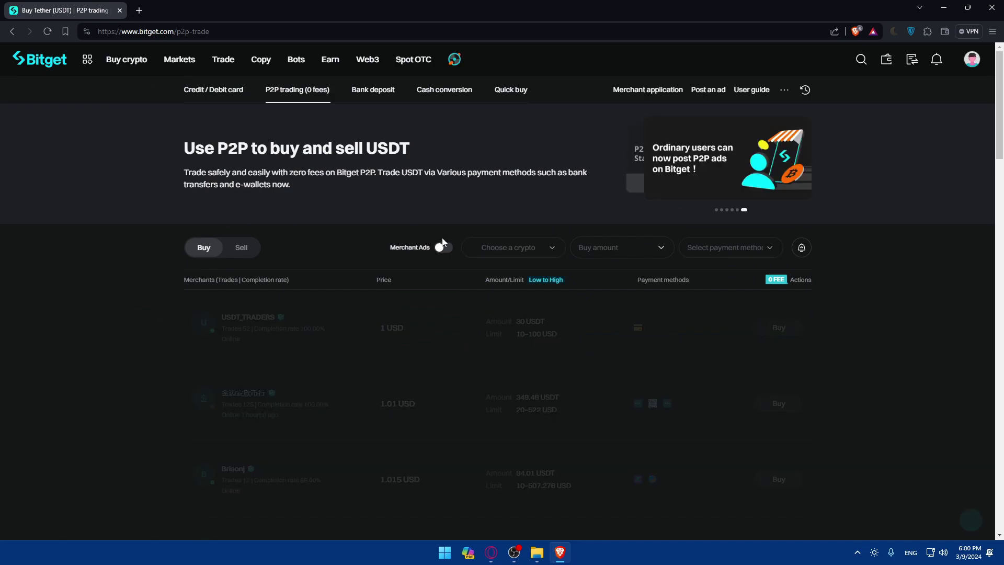
click(512, 268)
click(494, 320)
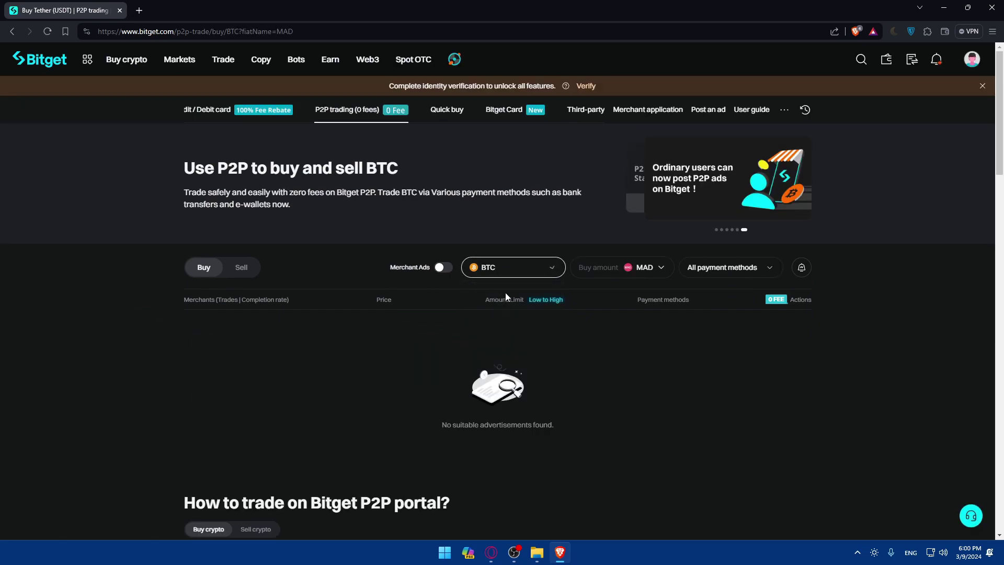
click(514, 296)
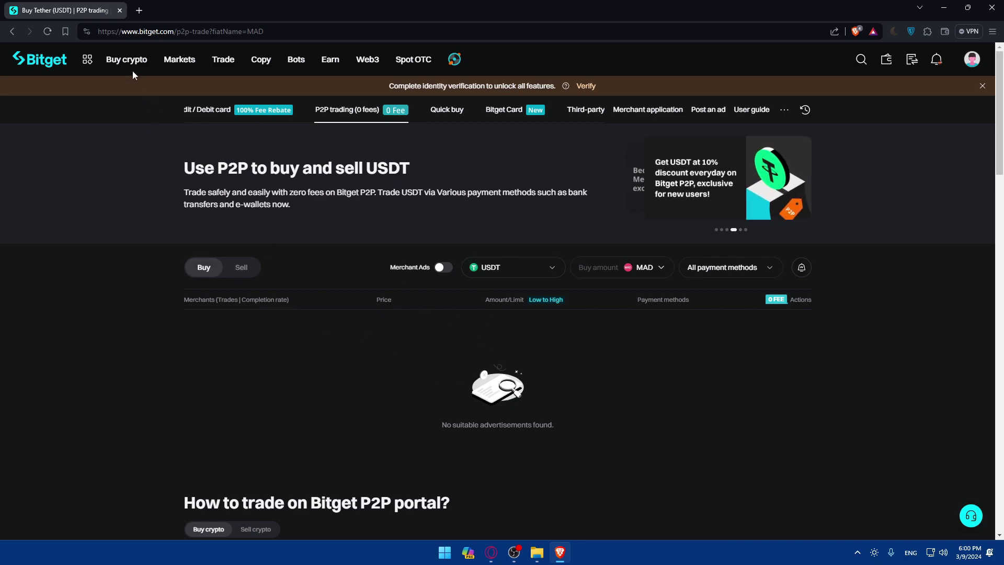
Open a new blank tab, close the Bitget P2P tab, and minimize Brave
mouse_move(132, 72)
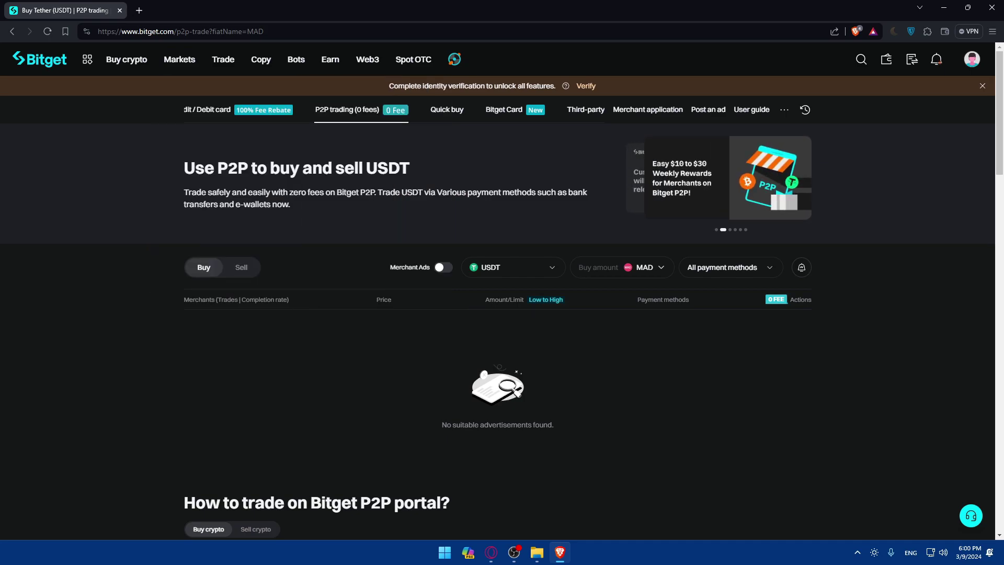
click(138, 11)
click(119, 11)
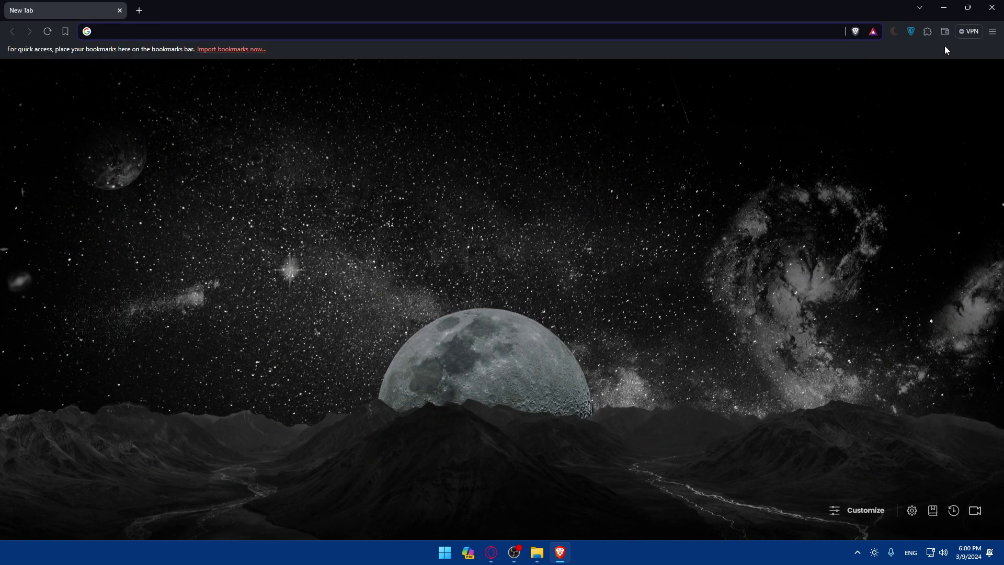
click(944, 8)
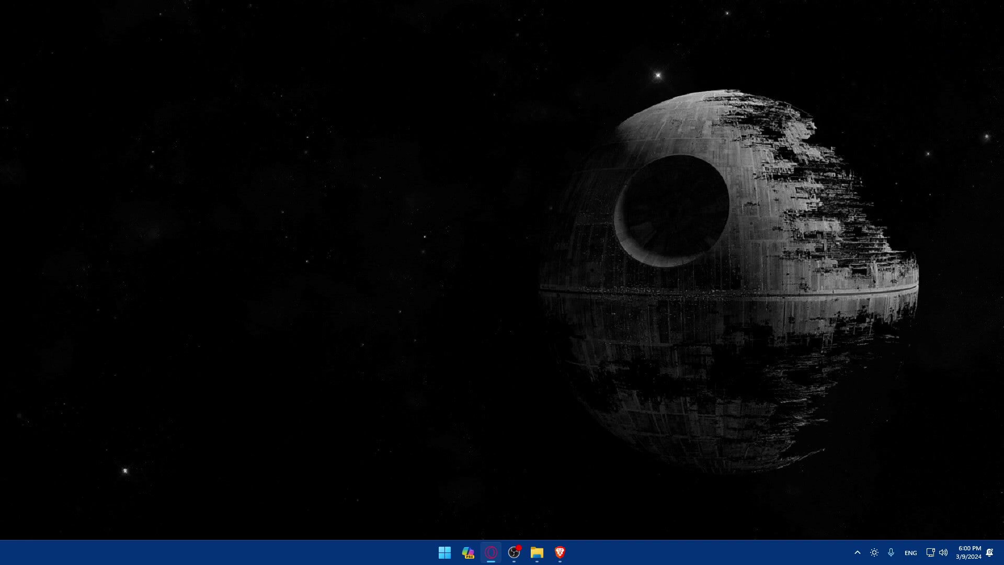